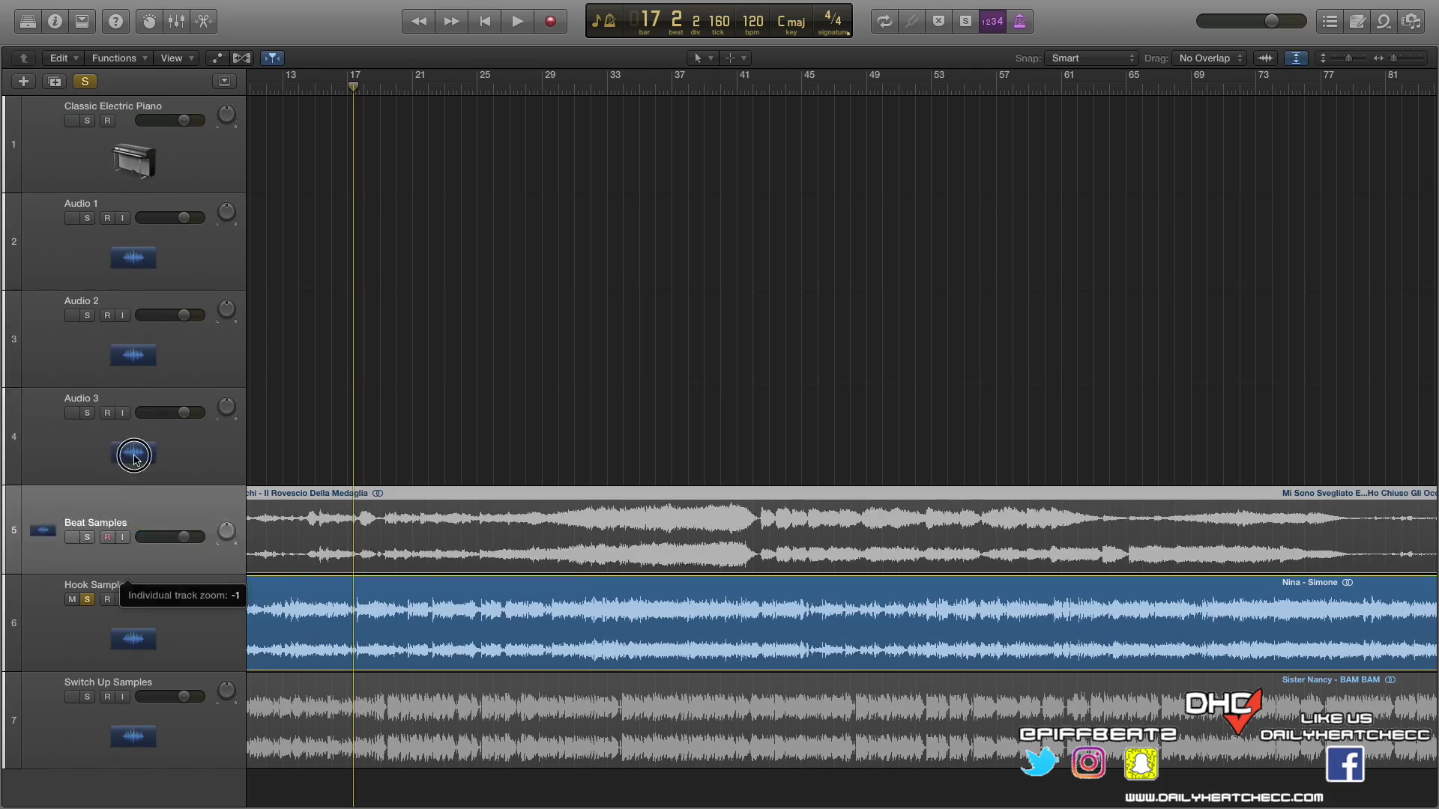
Step: Separate the Nina - Simone.4 region from Nina - Simone.3 on the Hook Samples track and delete it
drag(119, 443, 161, 593)
click(162, 597)
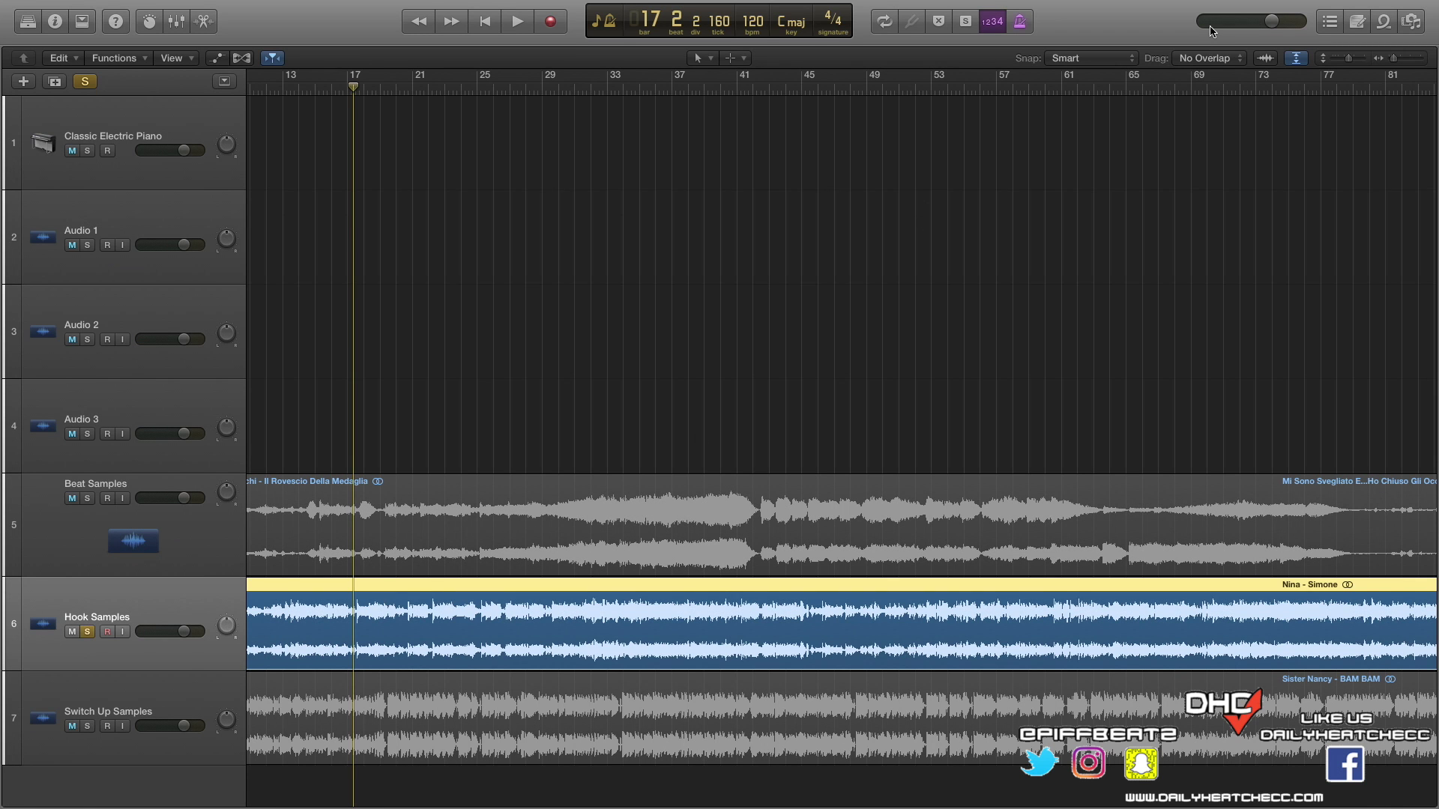
drag(1349, 64, 1355, 66)
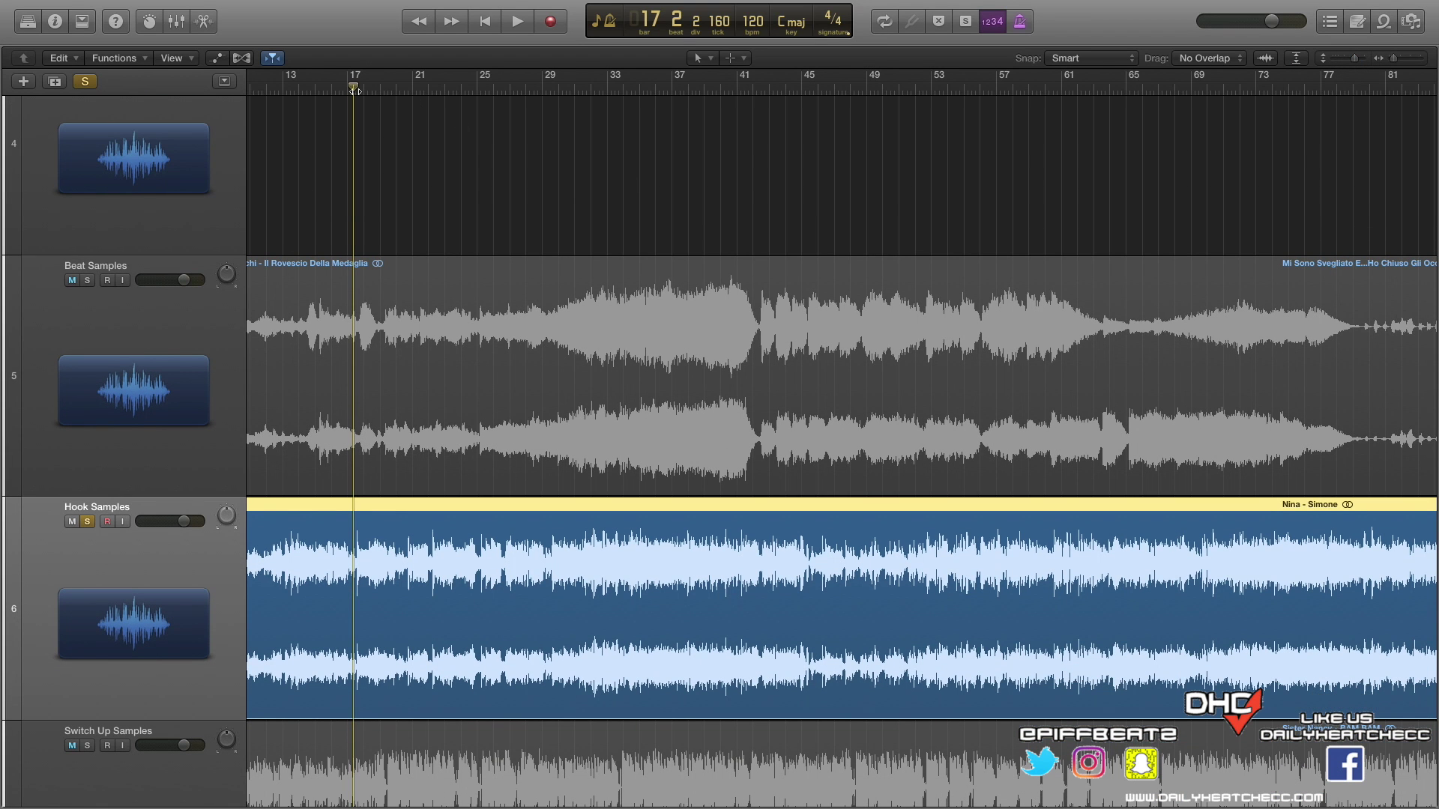
key(Return)
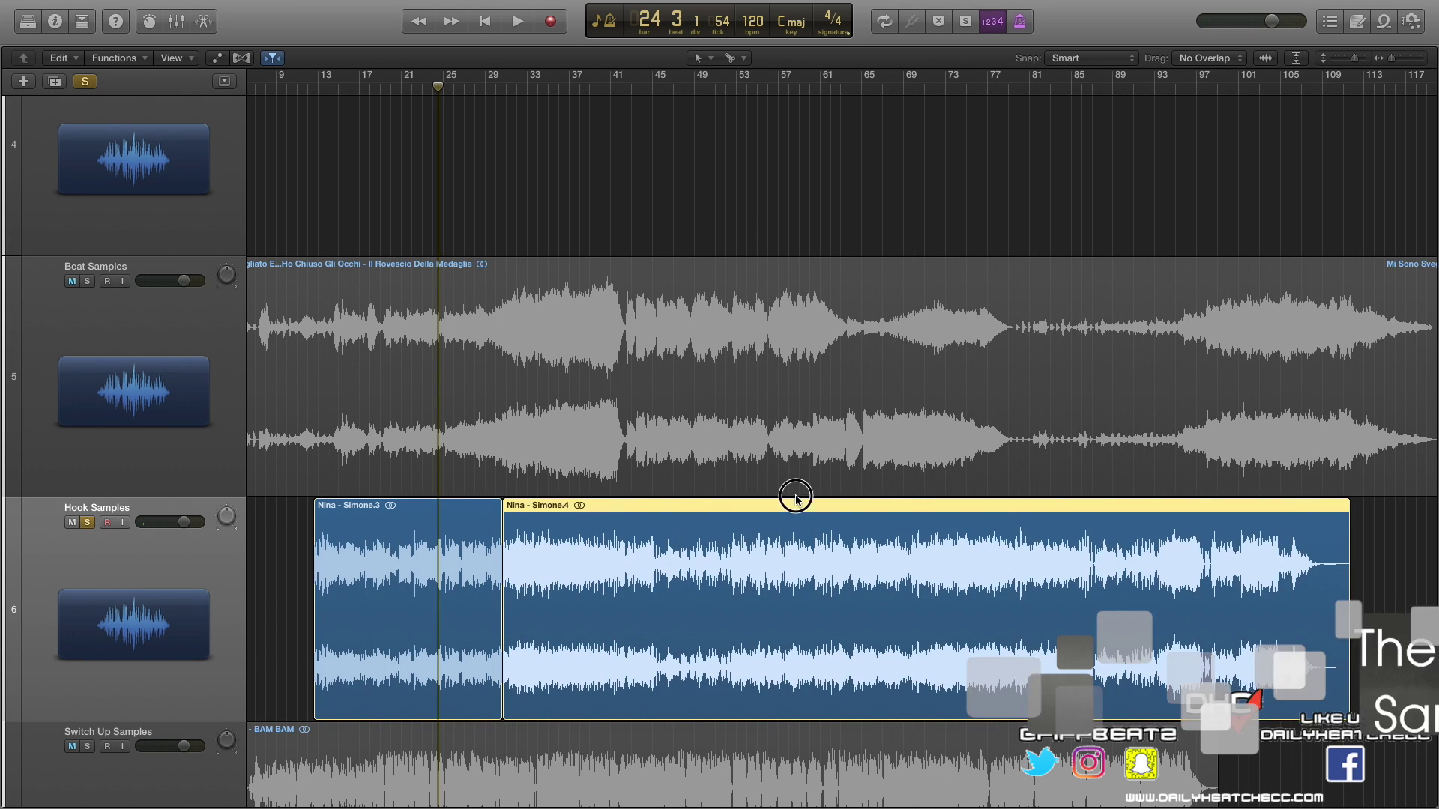
drag(796, 498, 1097, 463)
key(super+z)
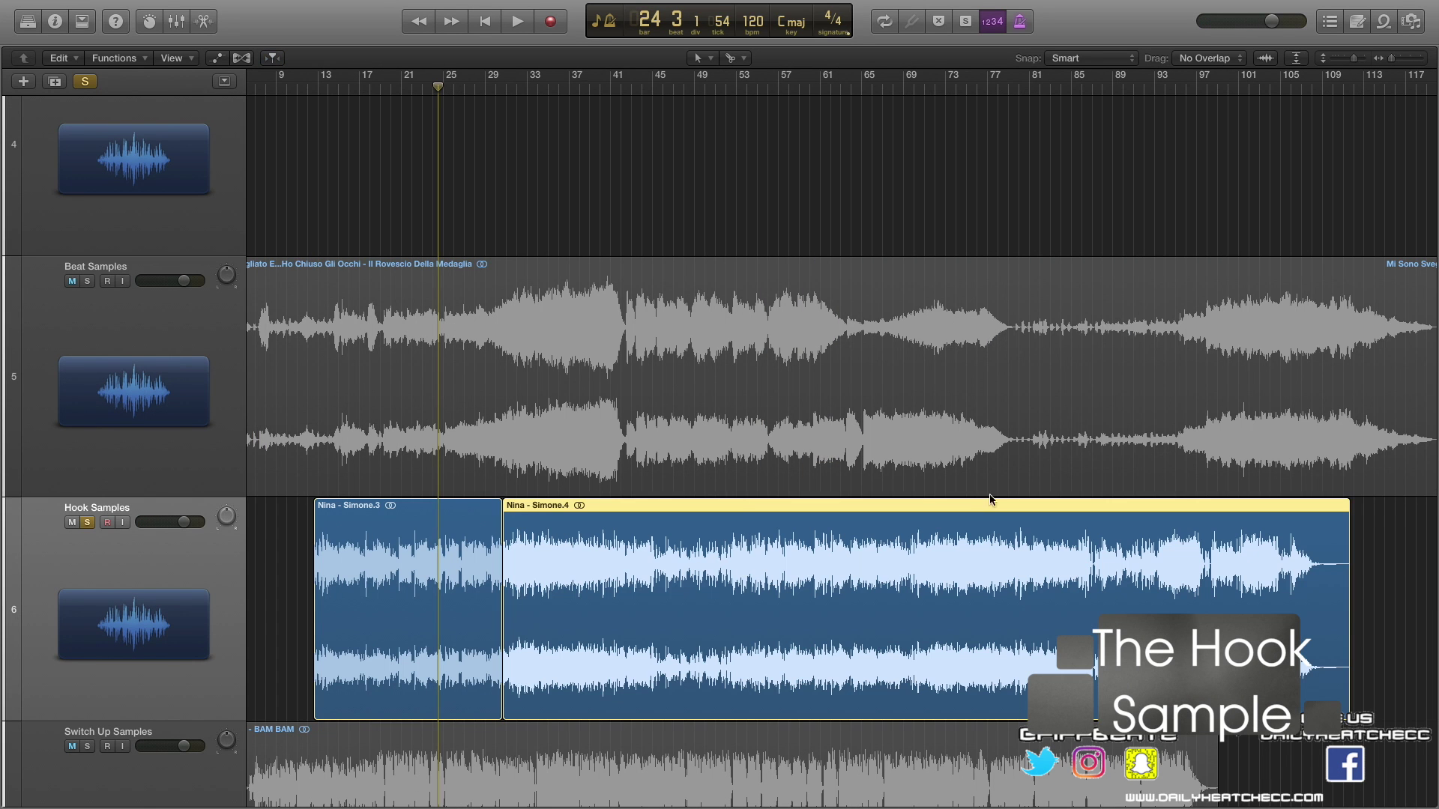
drag(739, 505, 1043, 507)
click(732, 565)
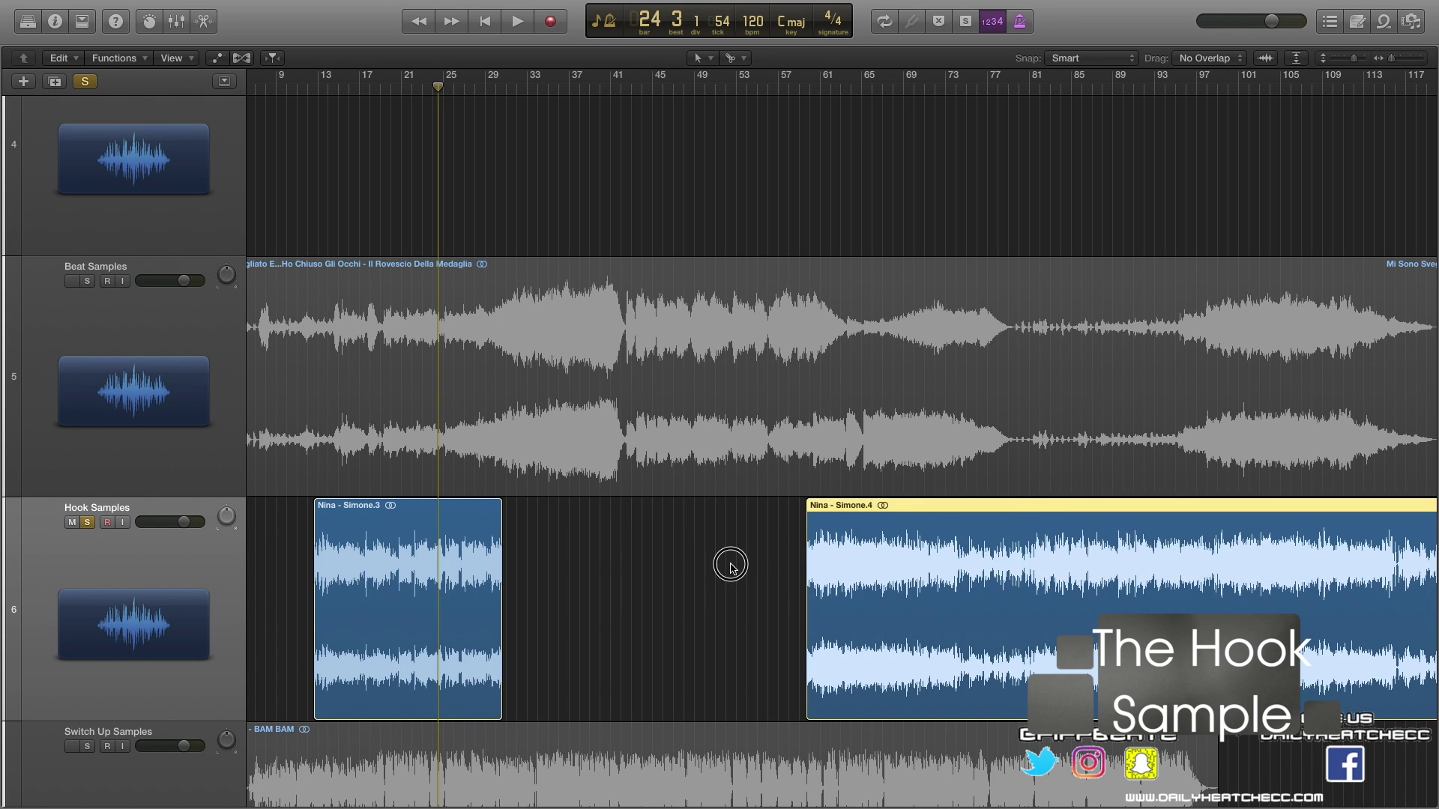
key(Delete)
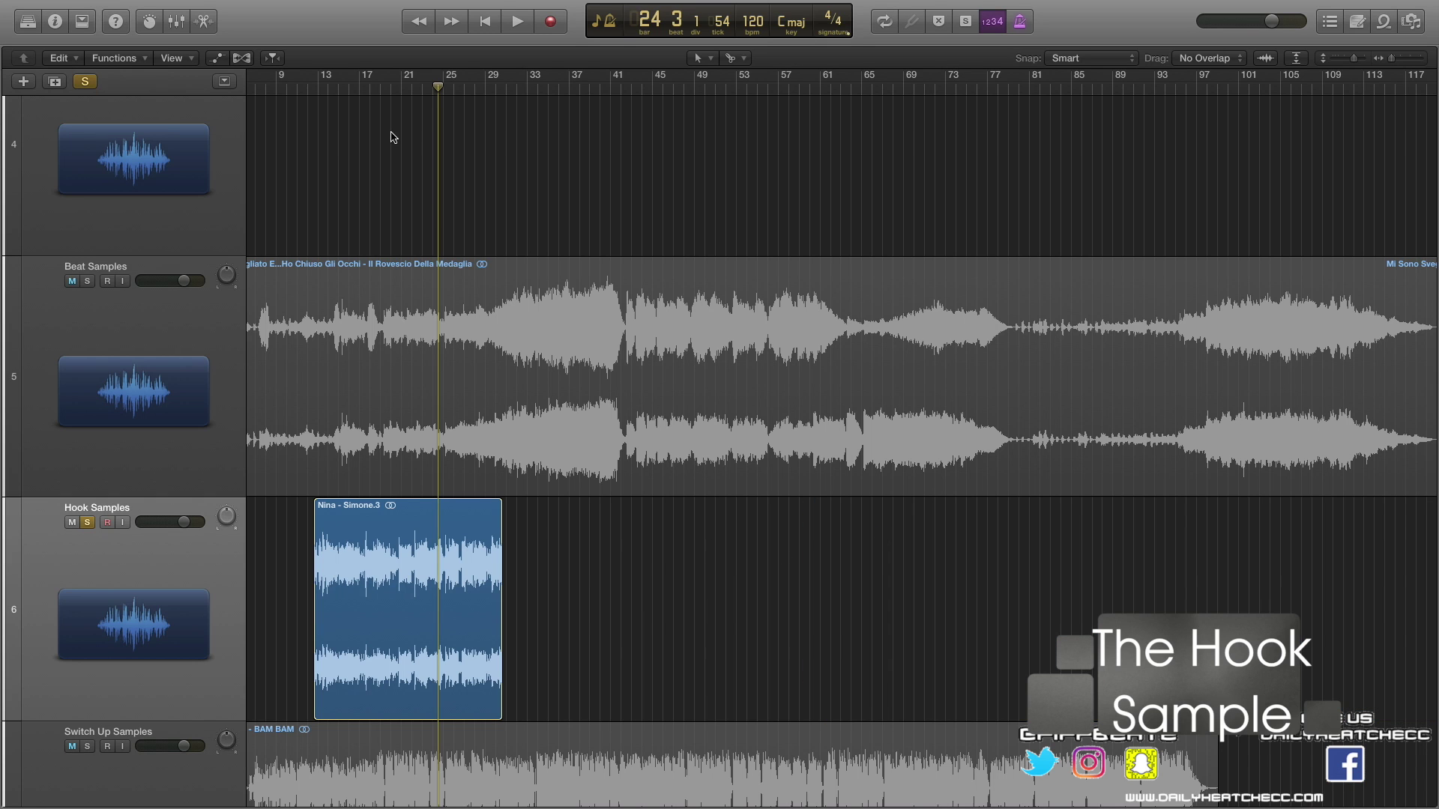
Step: Play back the remaining Nina - Simone.3 region on the Hook Samples track from bar 13
drag(329, 87, 322, 88)
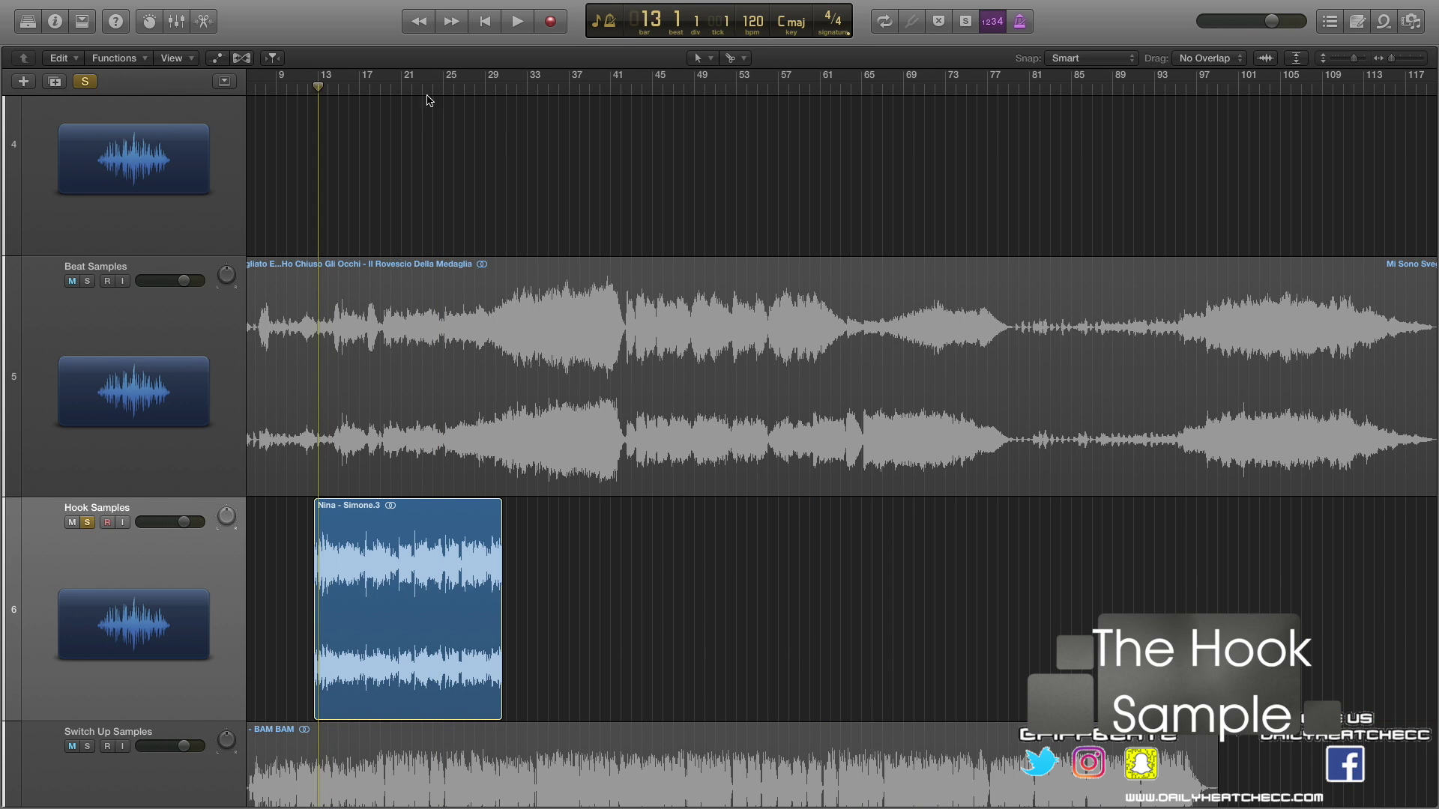
key(space)
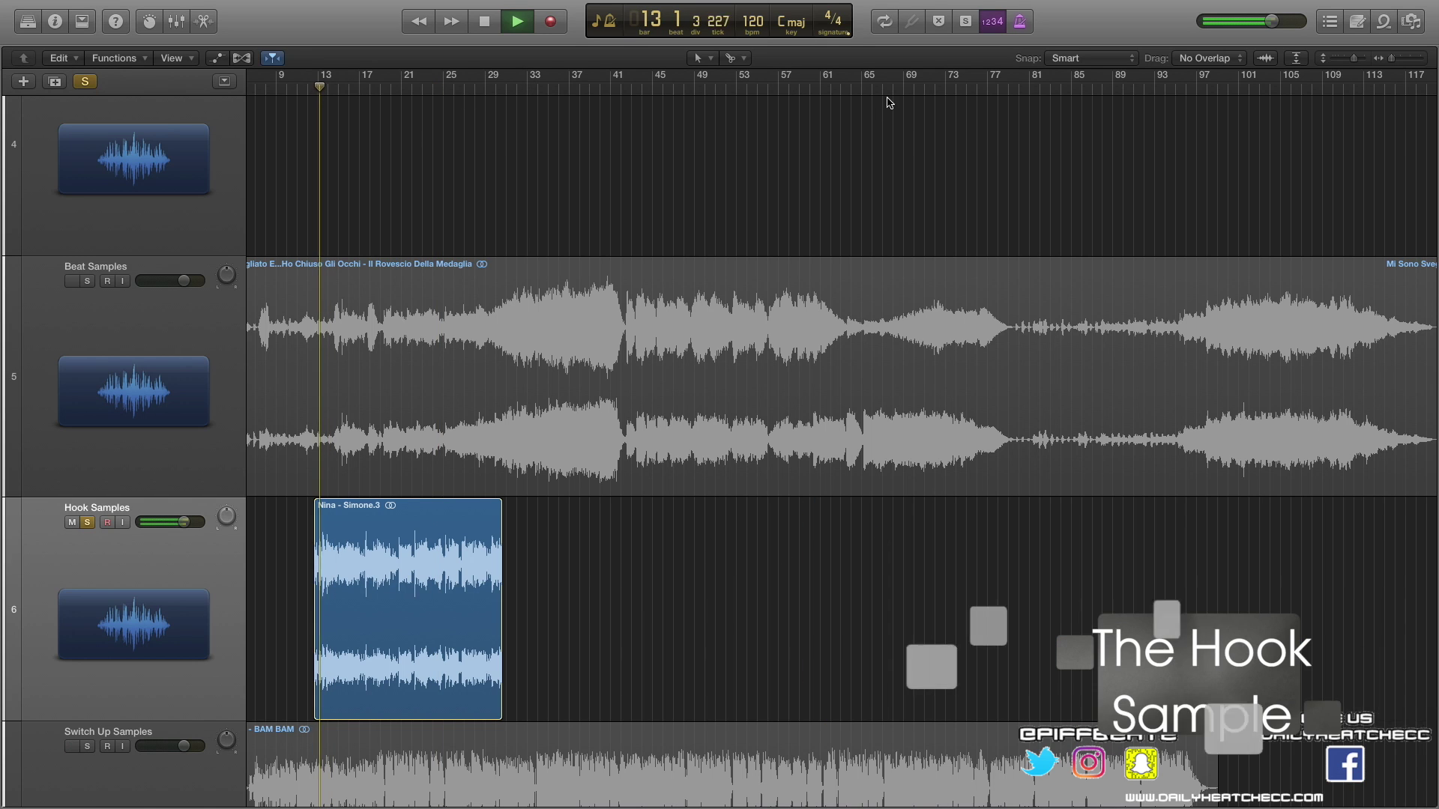
click(1393, 60)
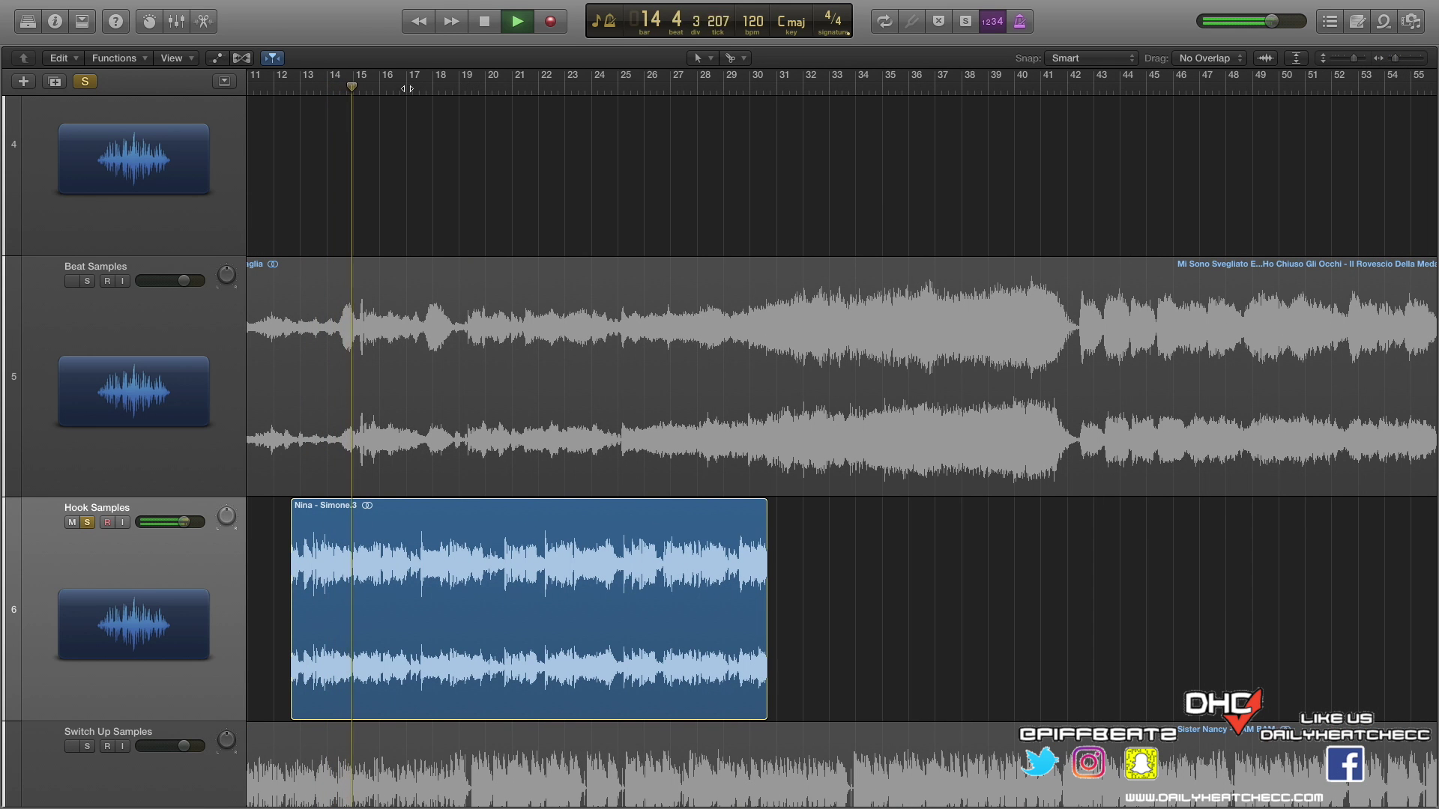
click(731, 59)
click(780, 154)
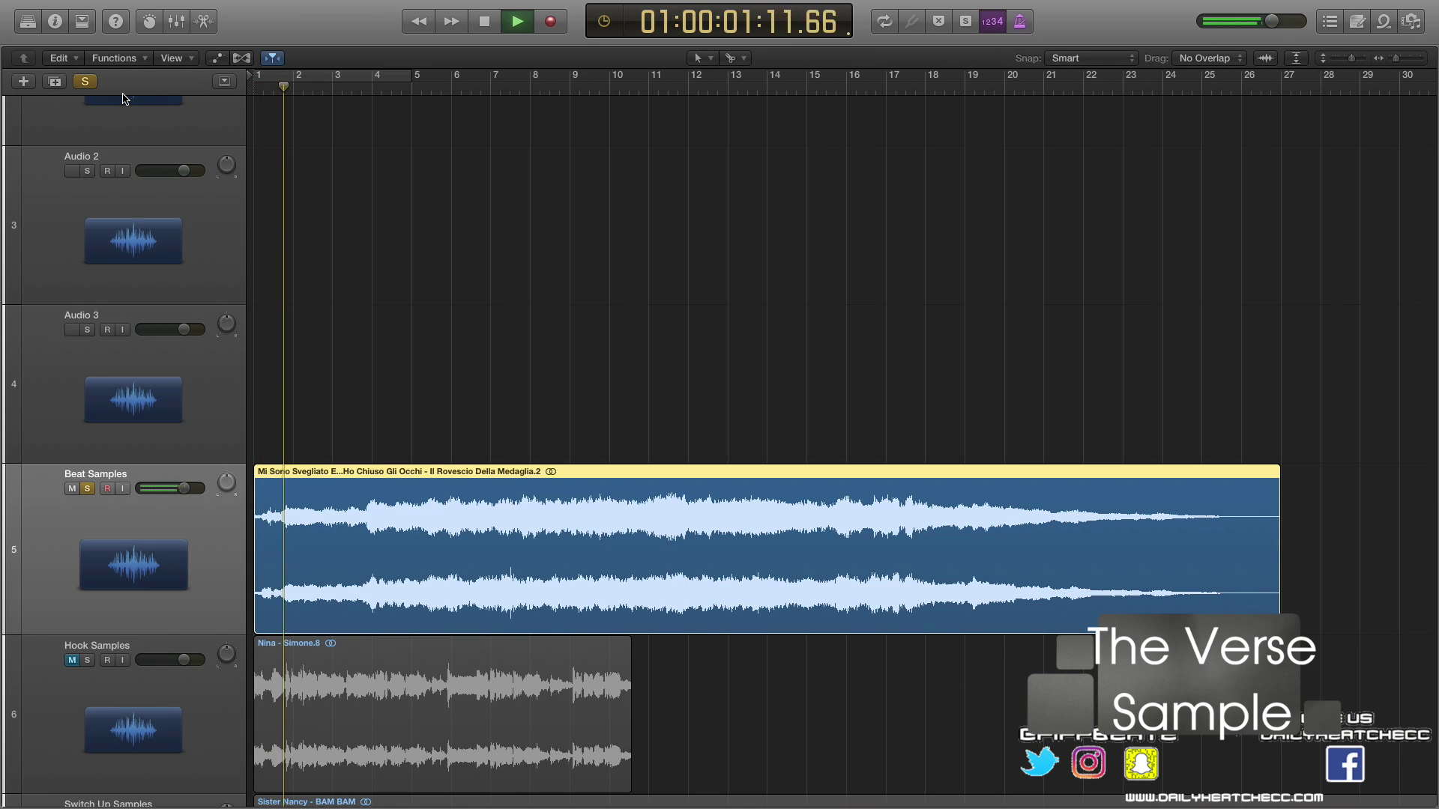
Step: Split the Beat Samples region at the playhead five times during playback, cutting slices between bars 1 and 6
key(super+t)
key(super+t)
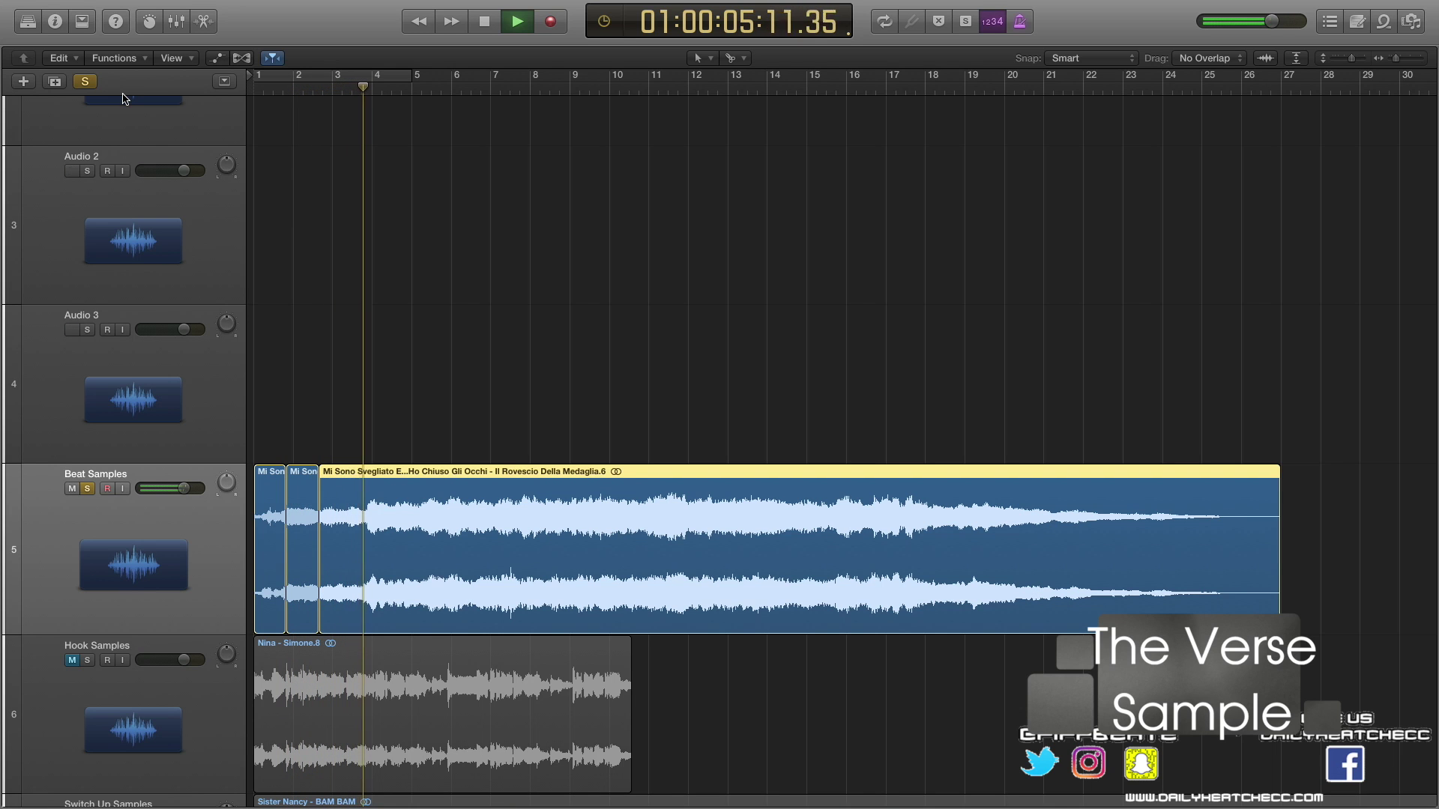
key(super+t)
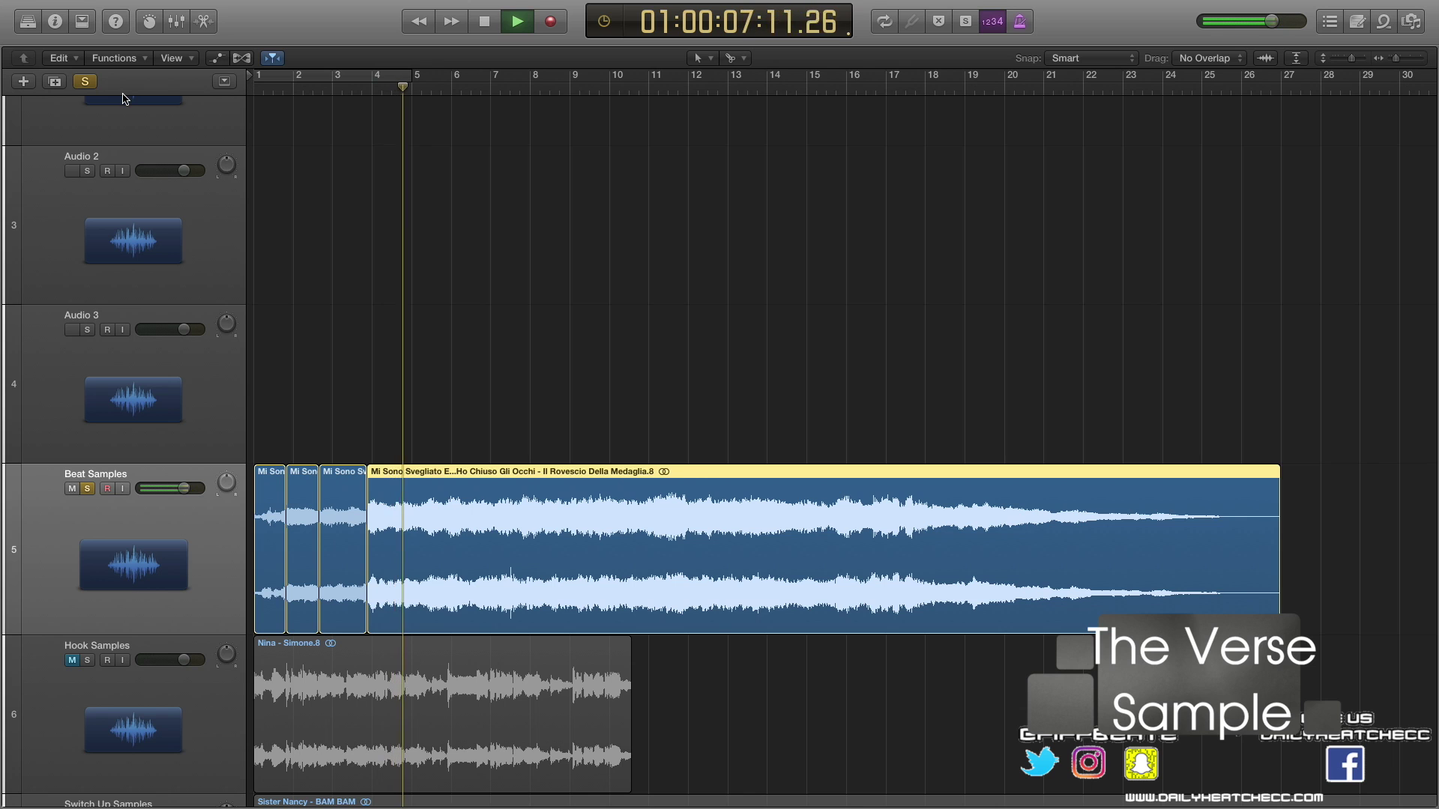
key(super+t)
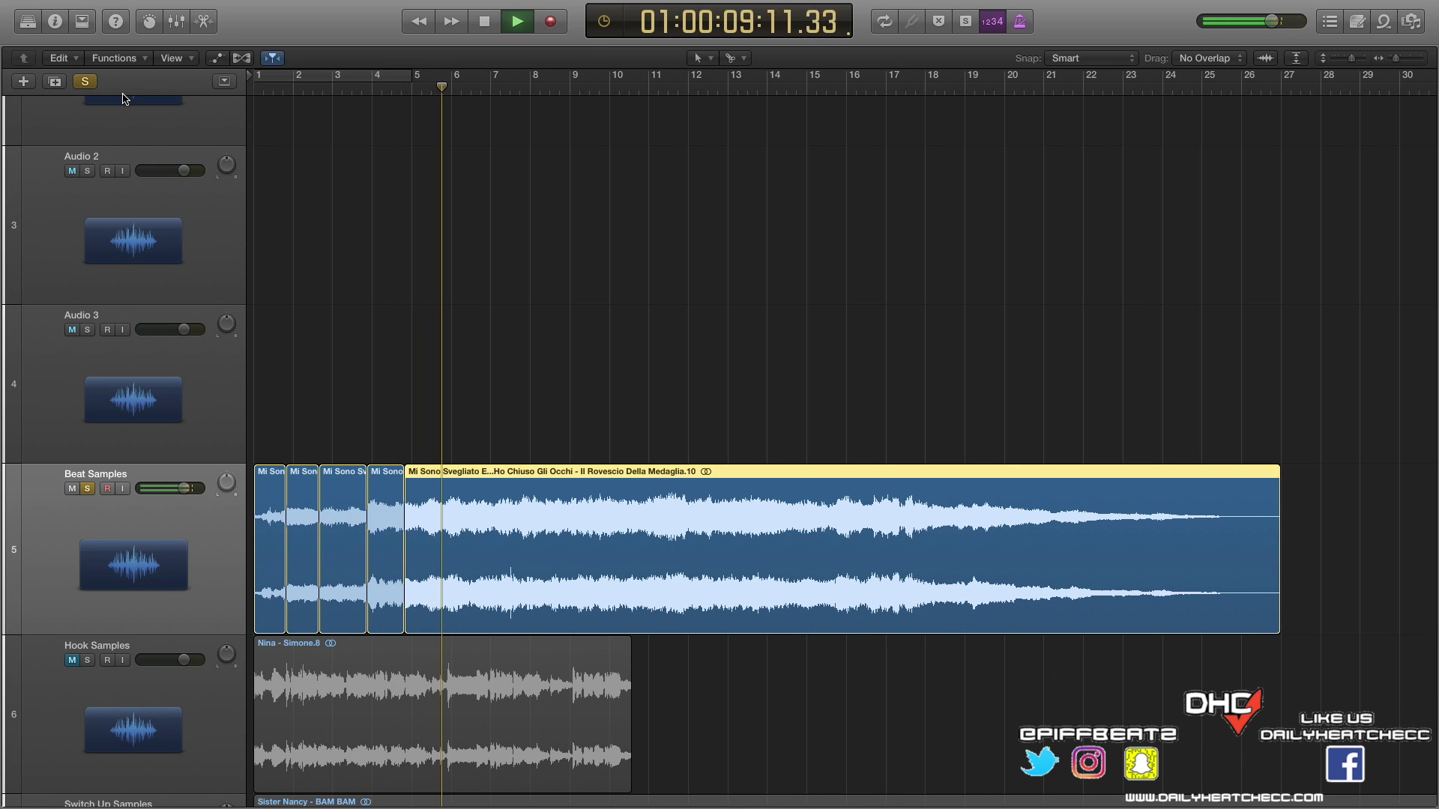
key(super+t)
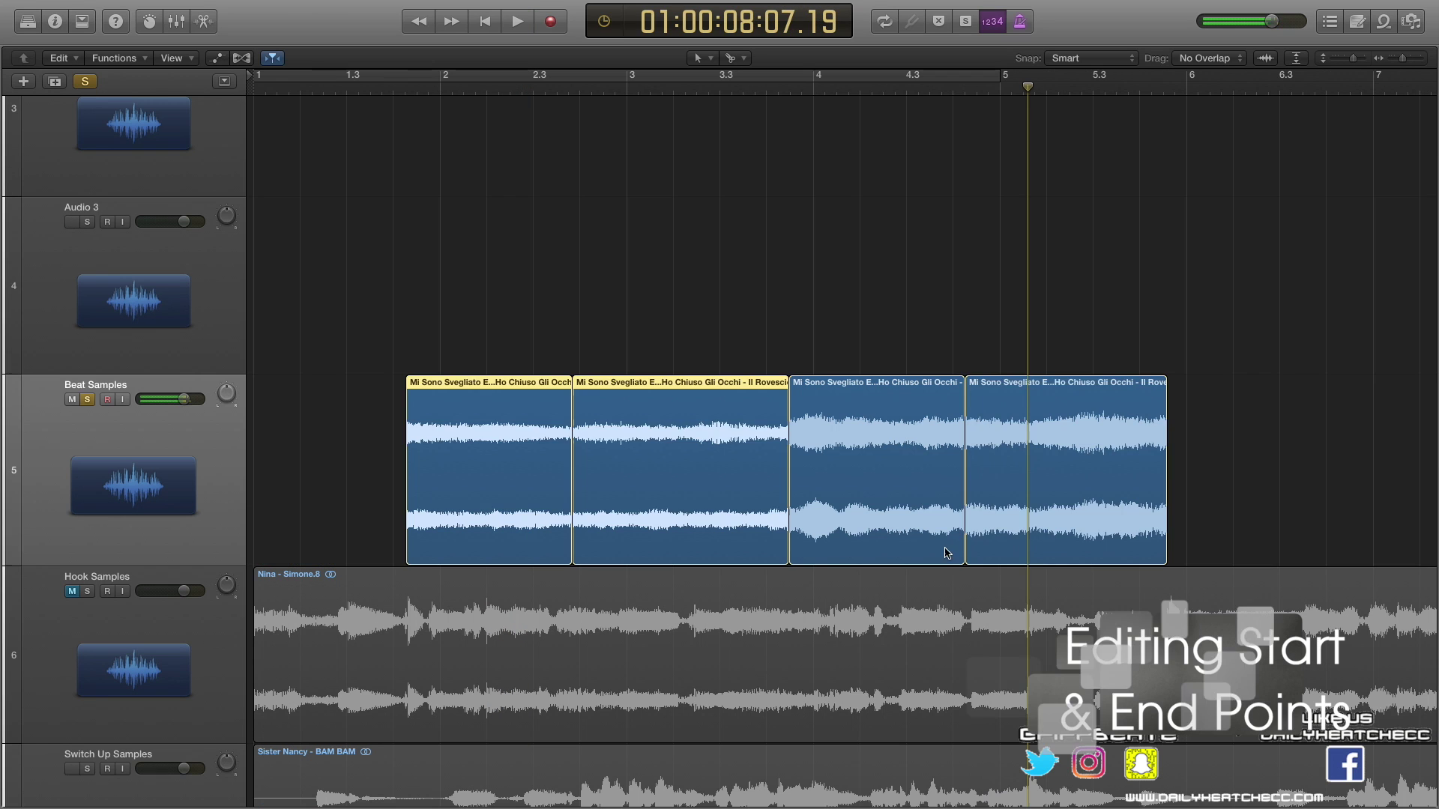
Step: Shift the boundary between the third and fourth Beat Samples slices slightly later, play the result and clear the selection
drag(966, 554, 972, 554)
key(space)
click(1187, 333)
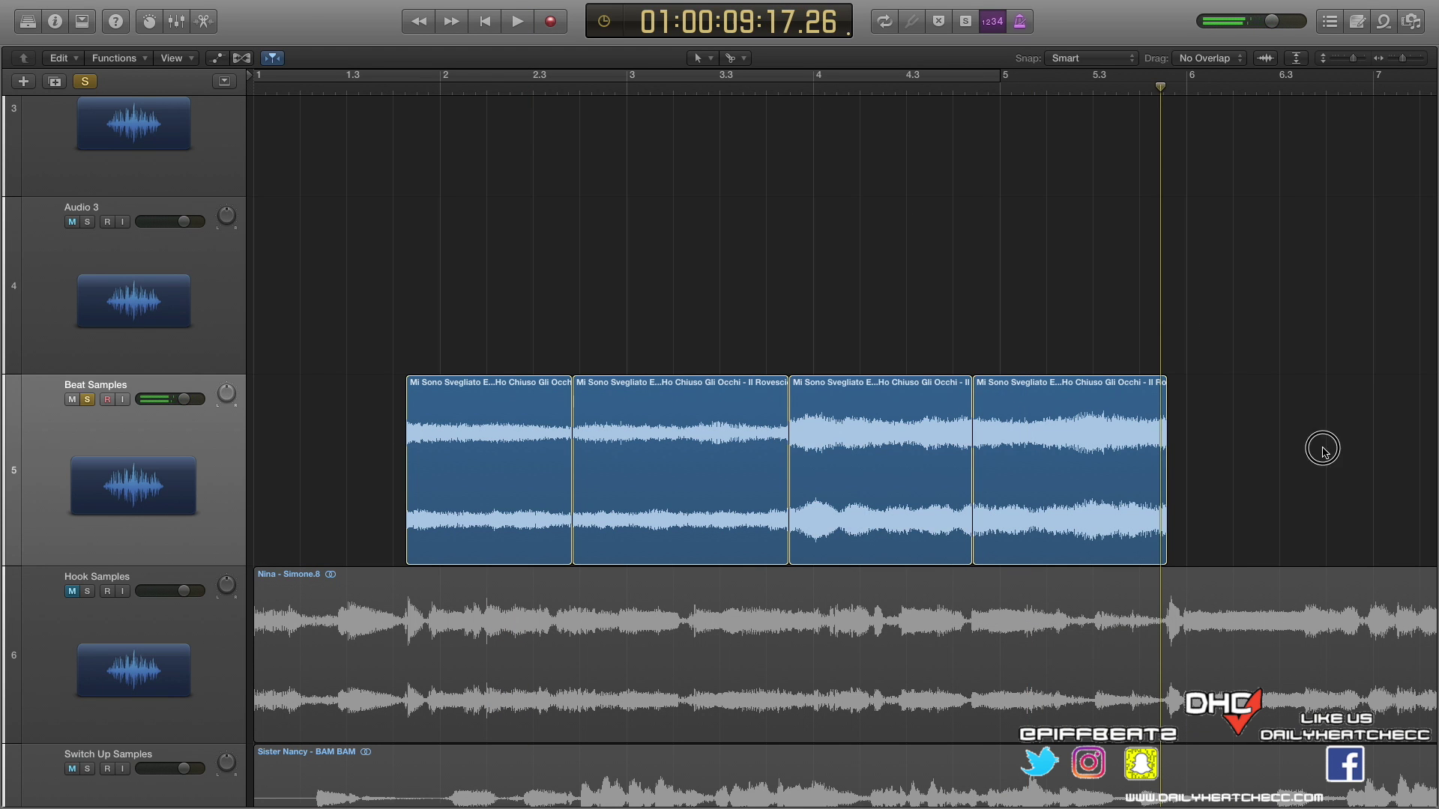
Step: Convert the four Beat Samples slices to a new sampler track, with one-shot zones created from regions
drag(1323, 450, 369, 479)
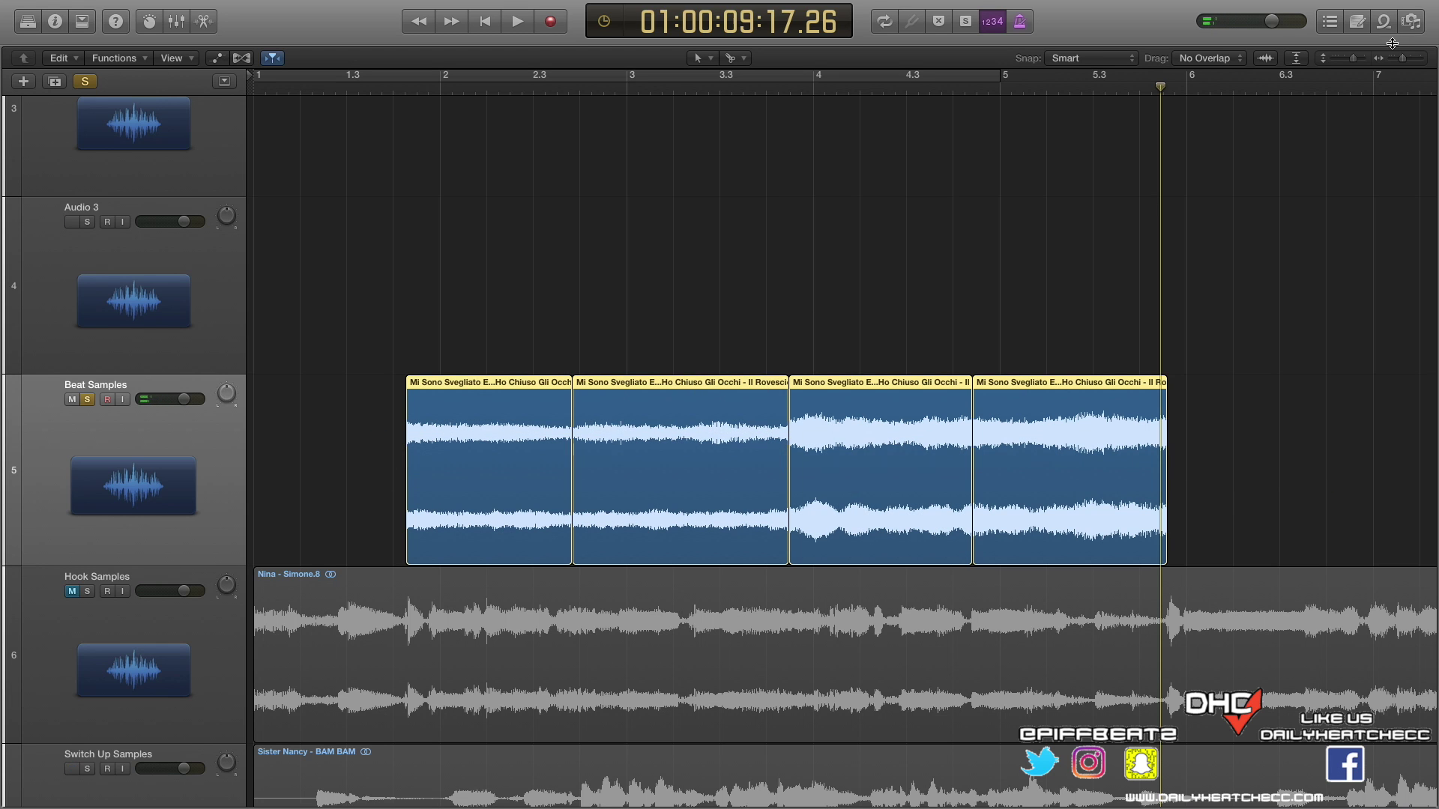
drag(1403, 59, 1346, 58)
drag(518, 345, 257, 347)
right_click(339, 365)
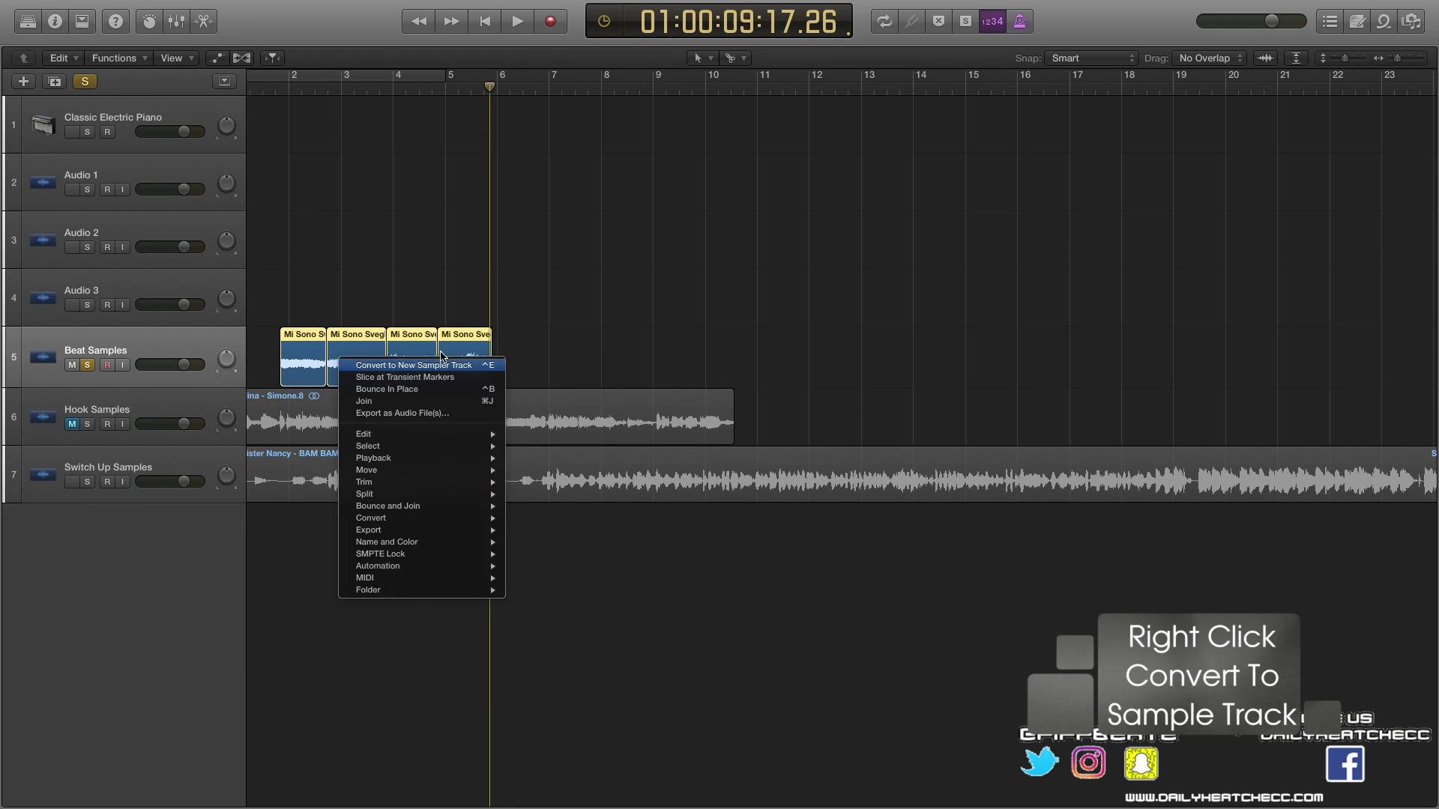
click(391, 365)
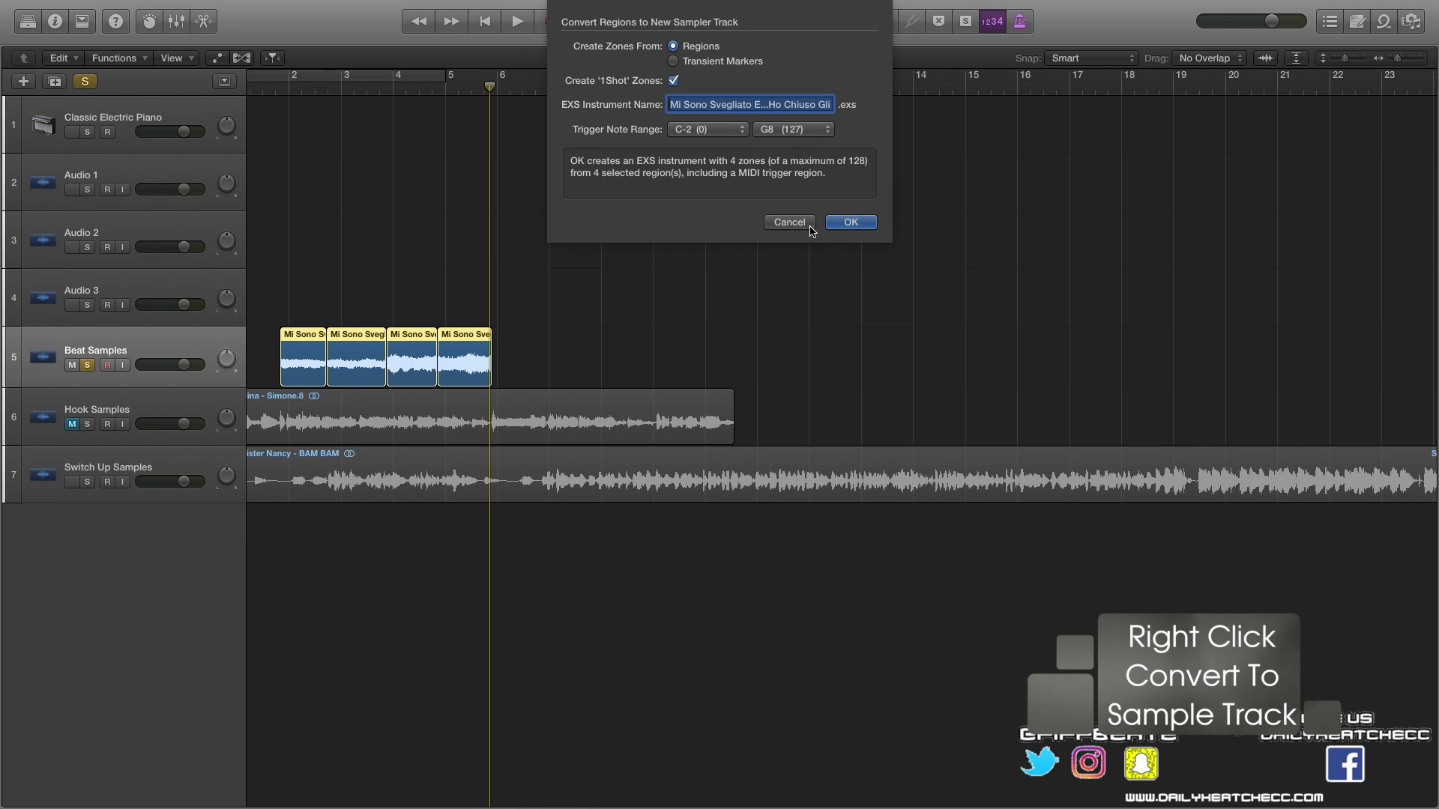
click(851, 222)
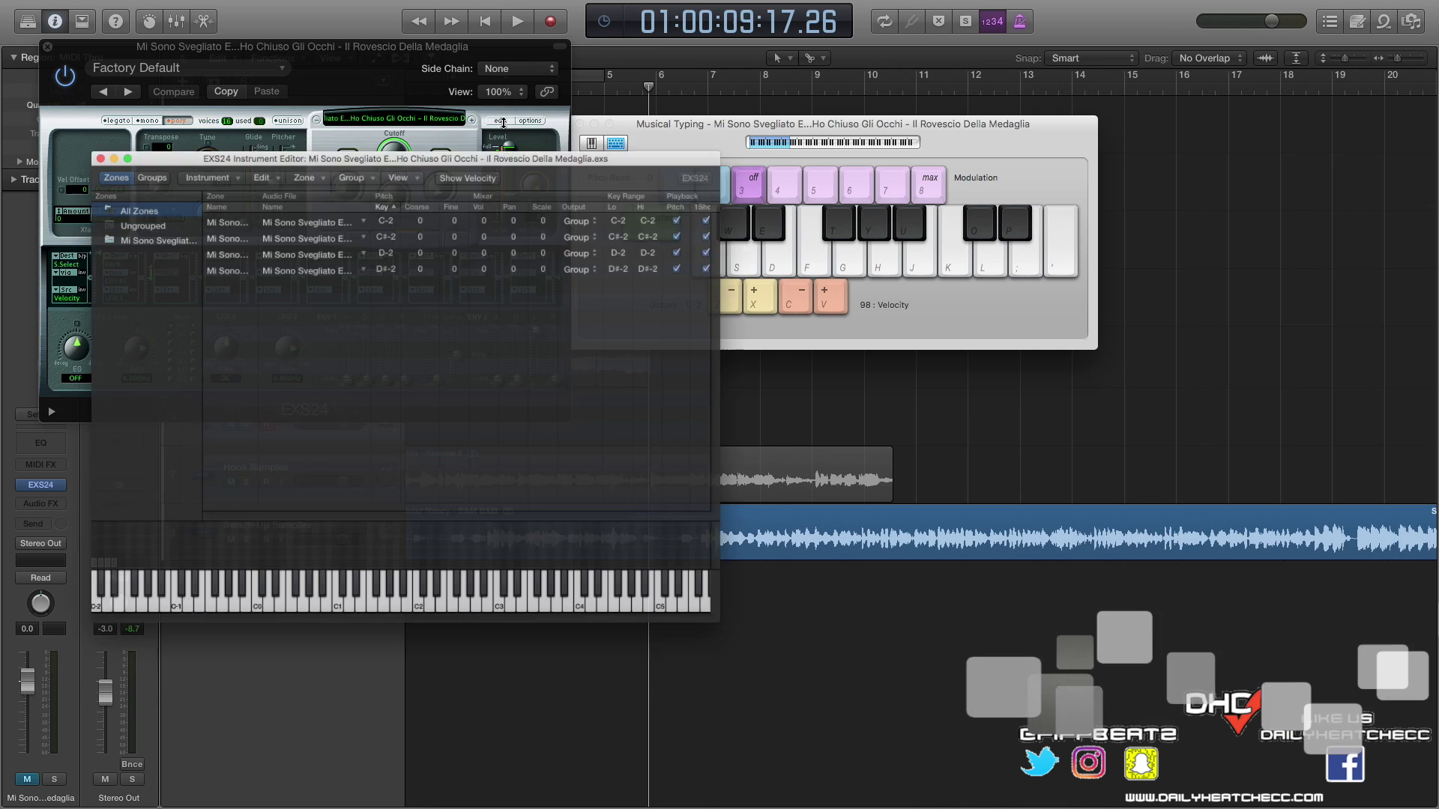
Step: Set the polyphony of the EXS24 instrument's group to 1 voice
click(125, 153)
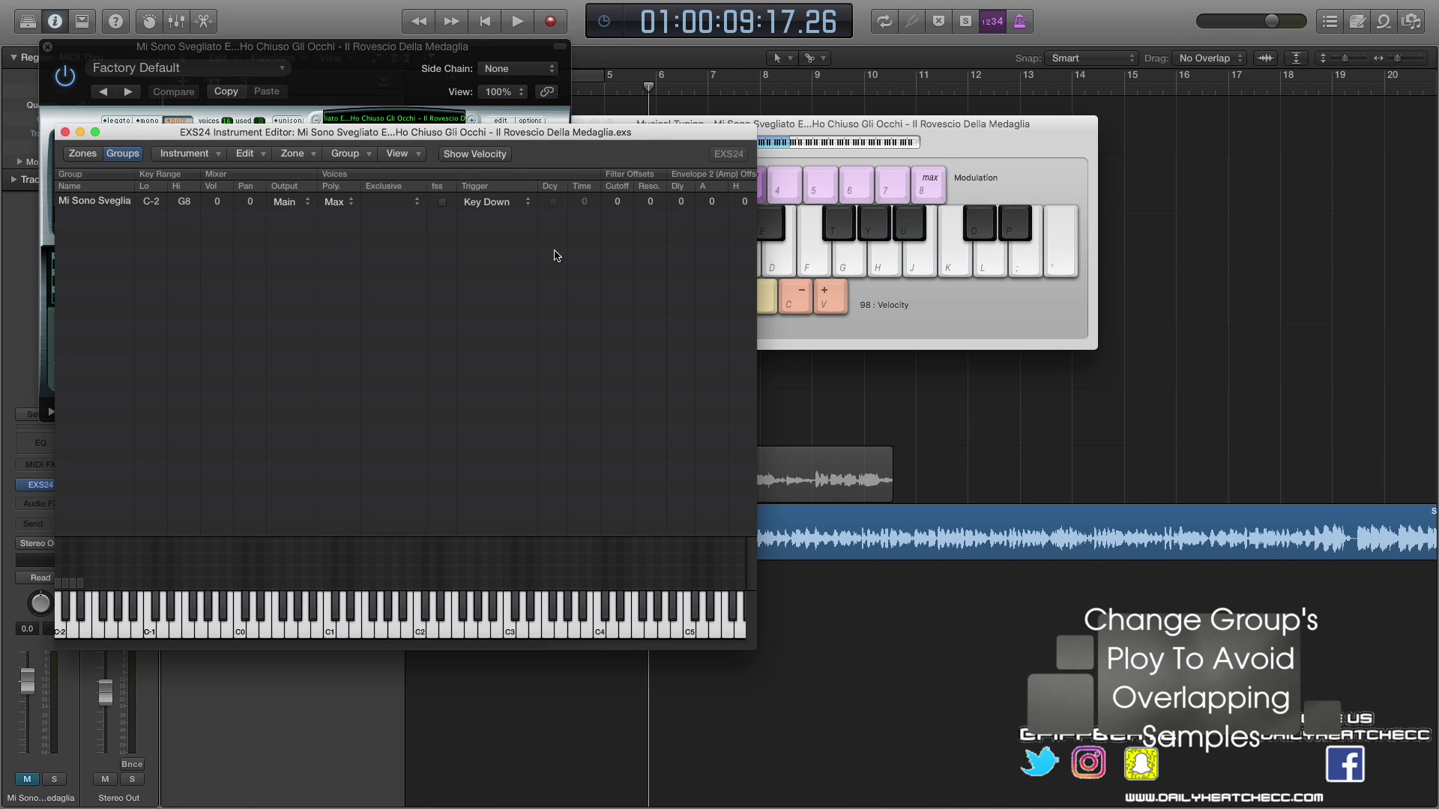
click(333, 201)
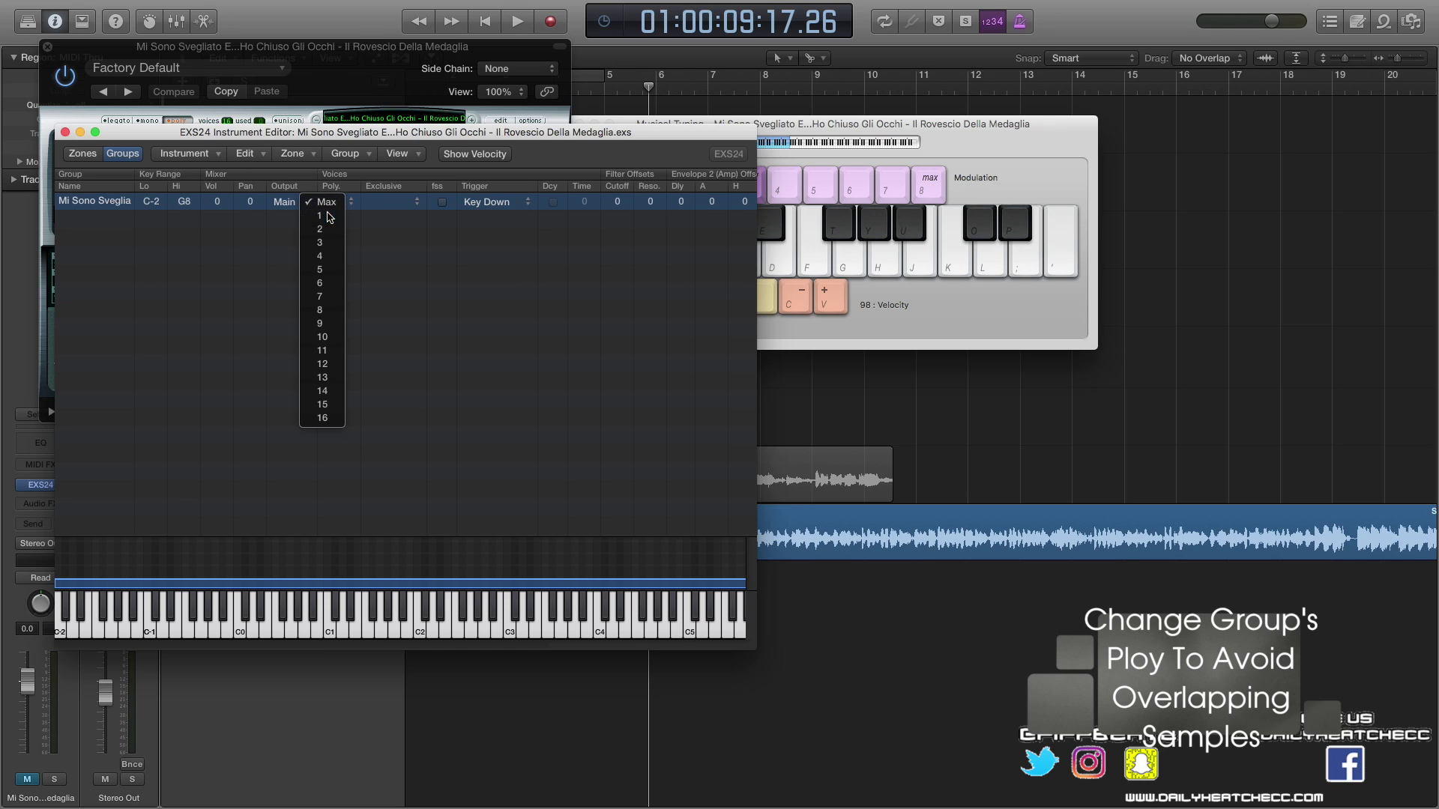
click(329, 216)
Step: Adjust the coarse tuning of all four EXS24 zones together
click(83, 152)
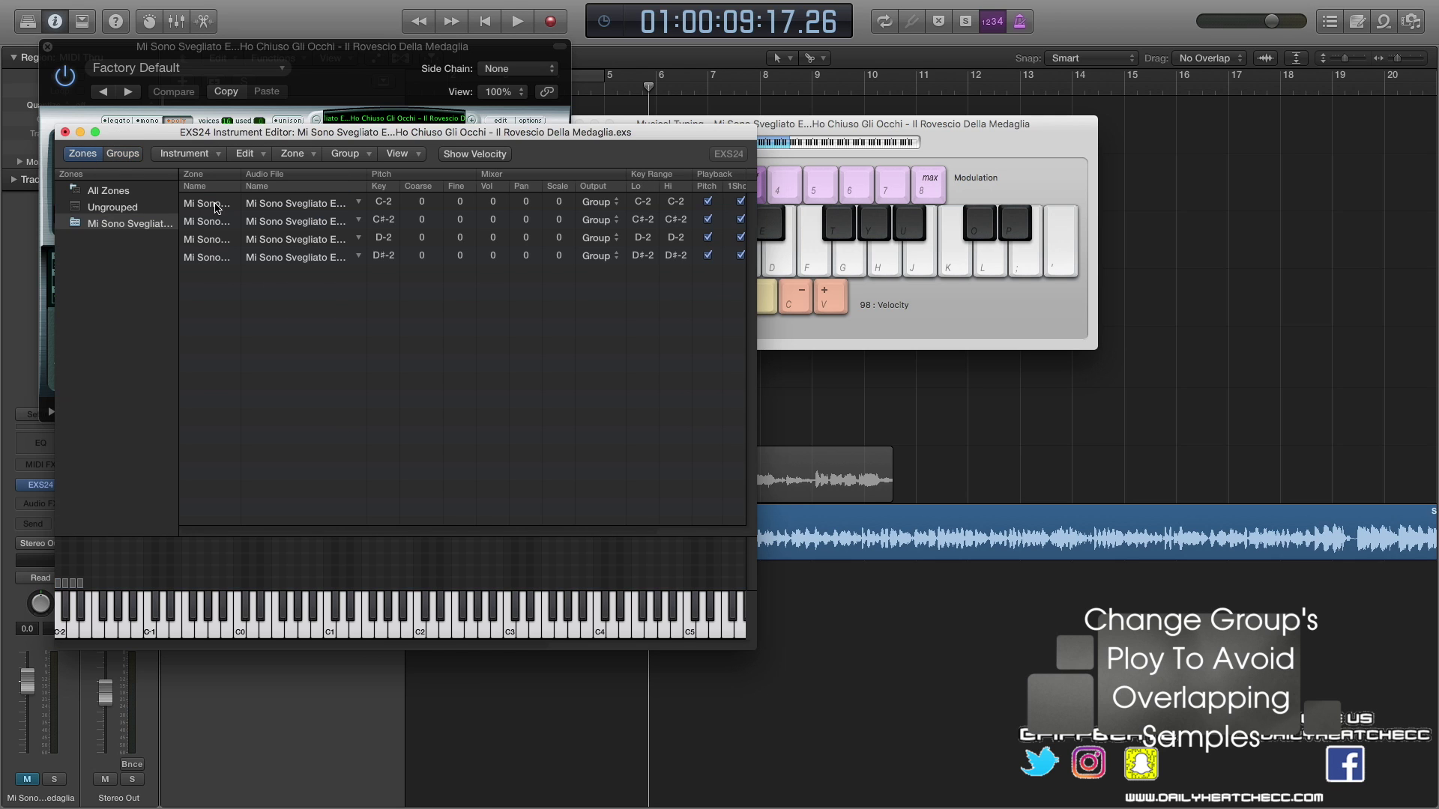
key(super+a)
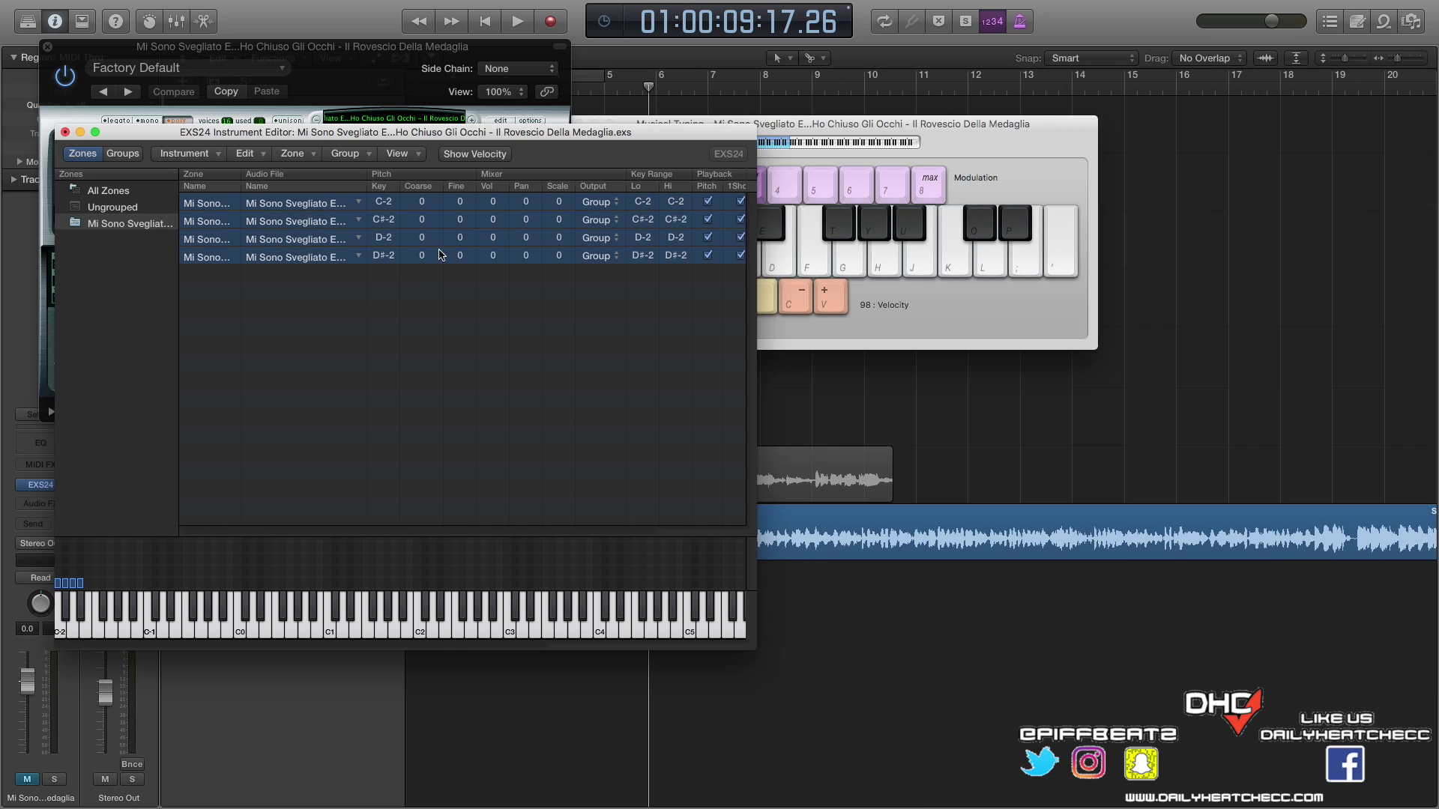
drag(421, 255, 421, 252)
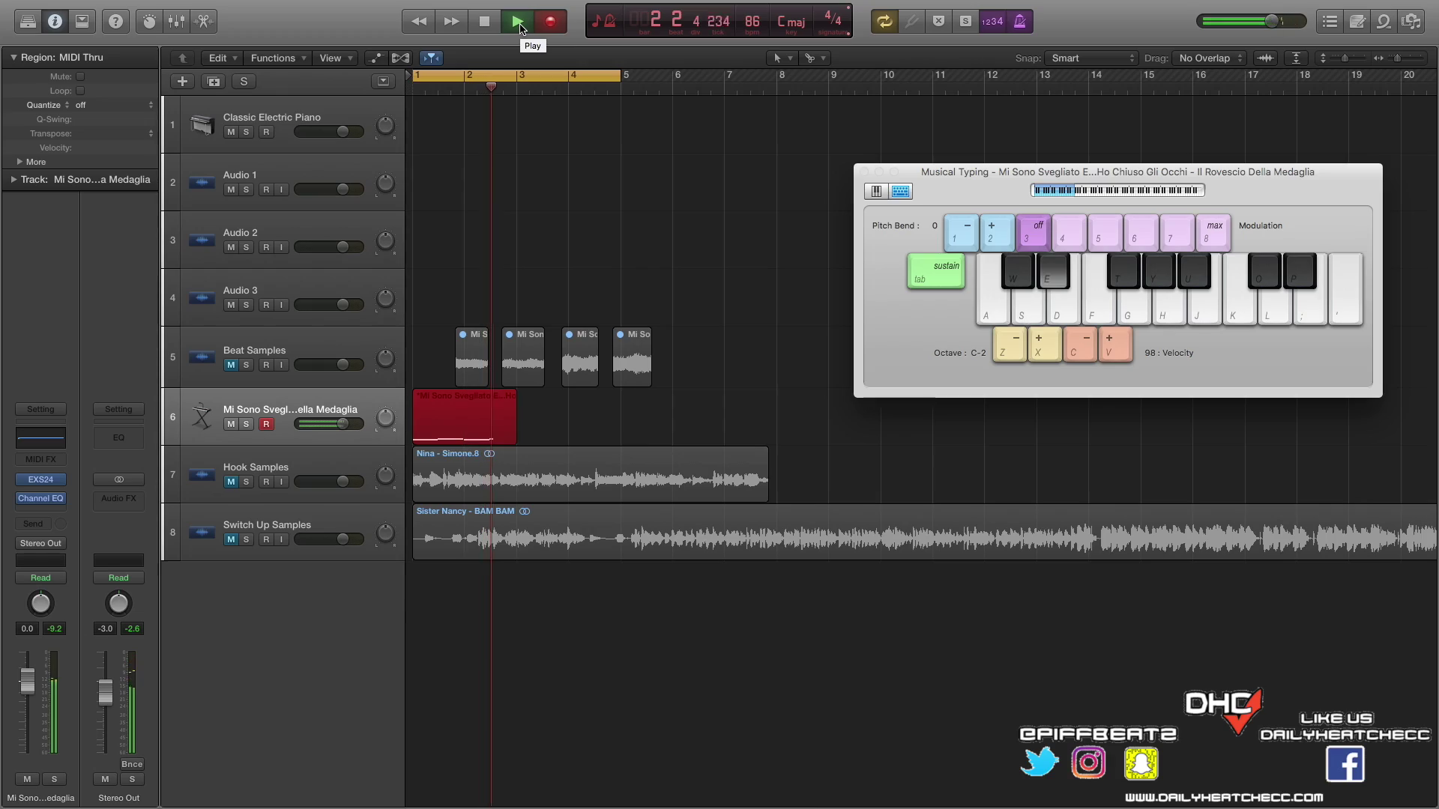
Step: Record a sample pattern up to bar 5 on the new sampler track, alternating the slices on D-2 and D#-2
key(s)
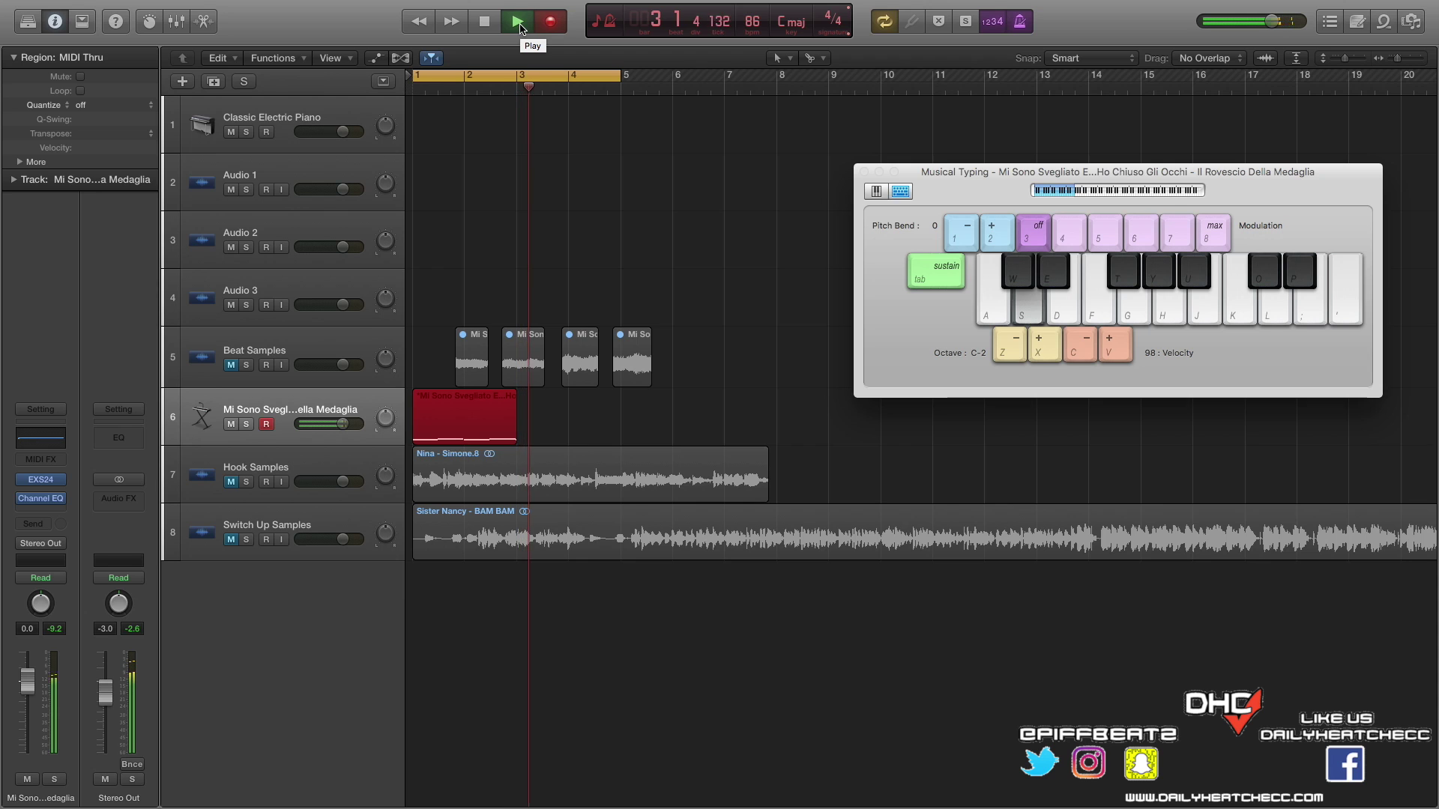
key(e)
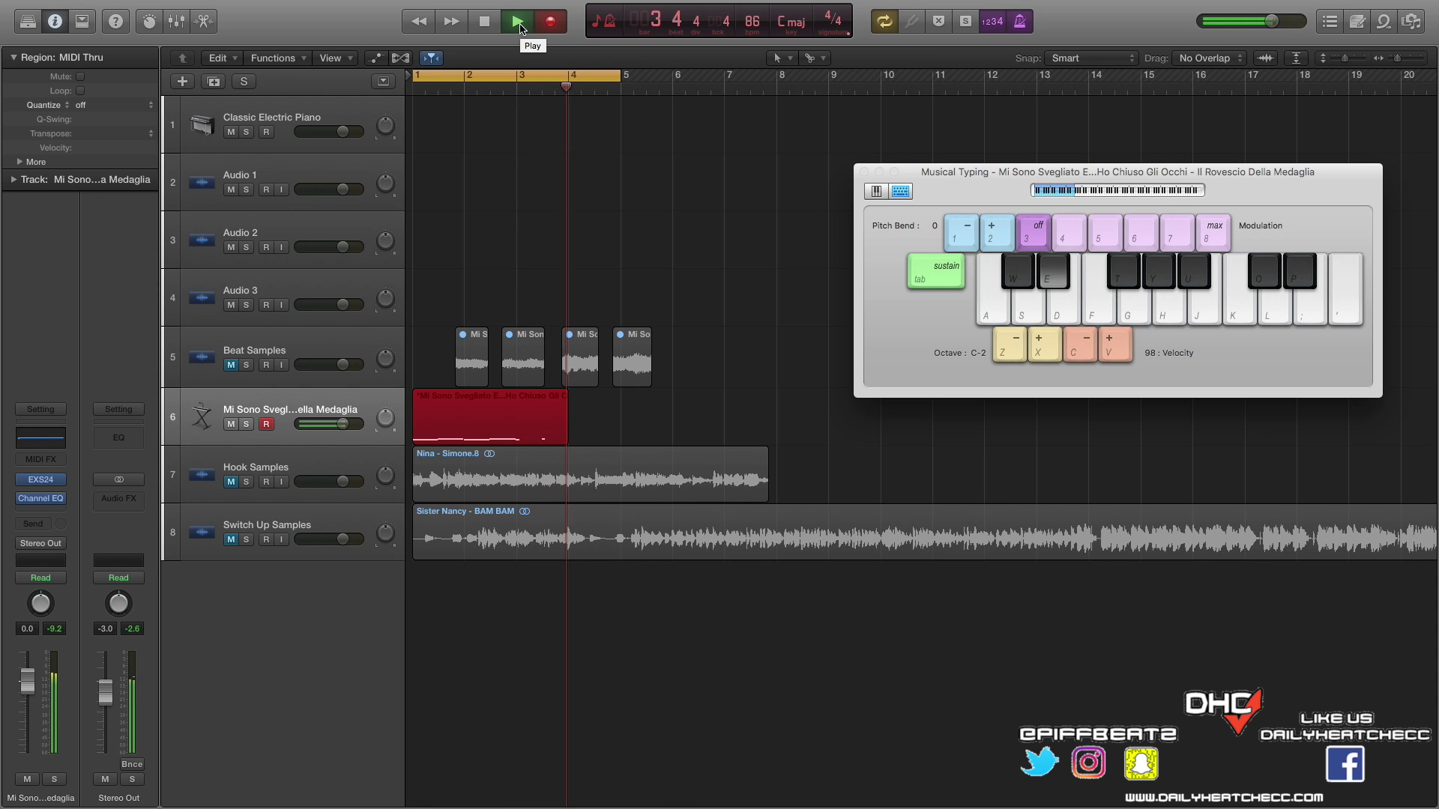
key(s)
key(e)
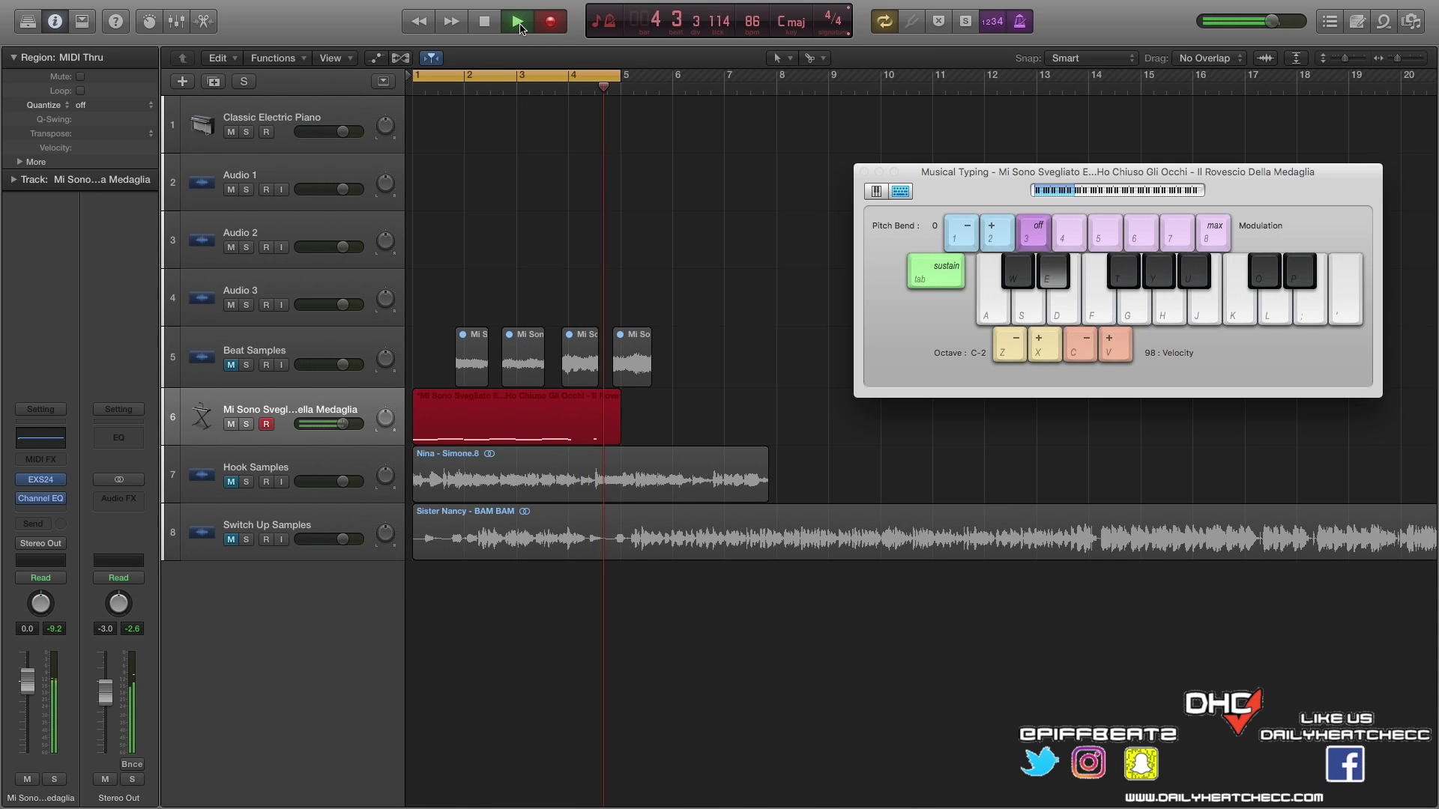
key(space)
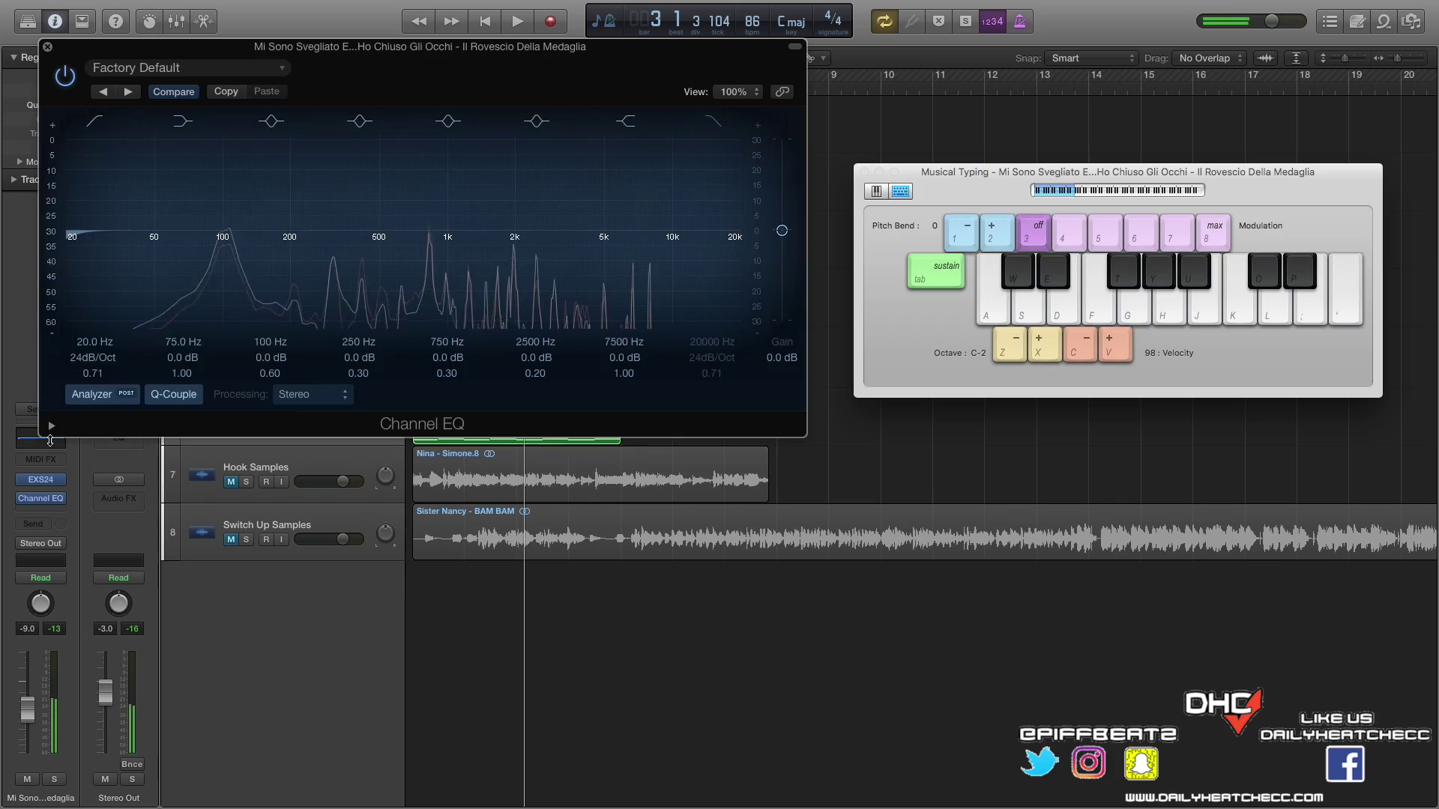
Step: Set the sampler track's Channel EQ low cut to 240 Hz during playback and lower its high-frequency end
click(67, 310)
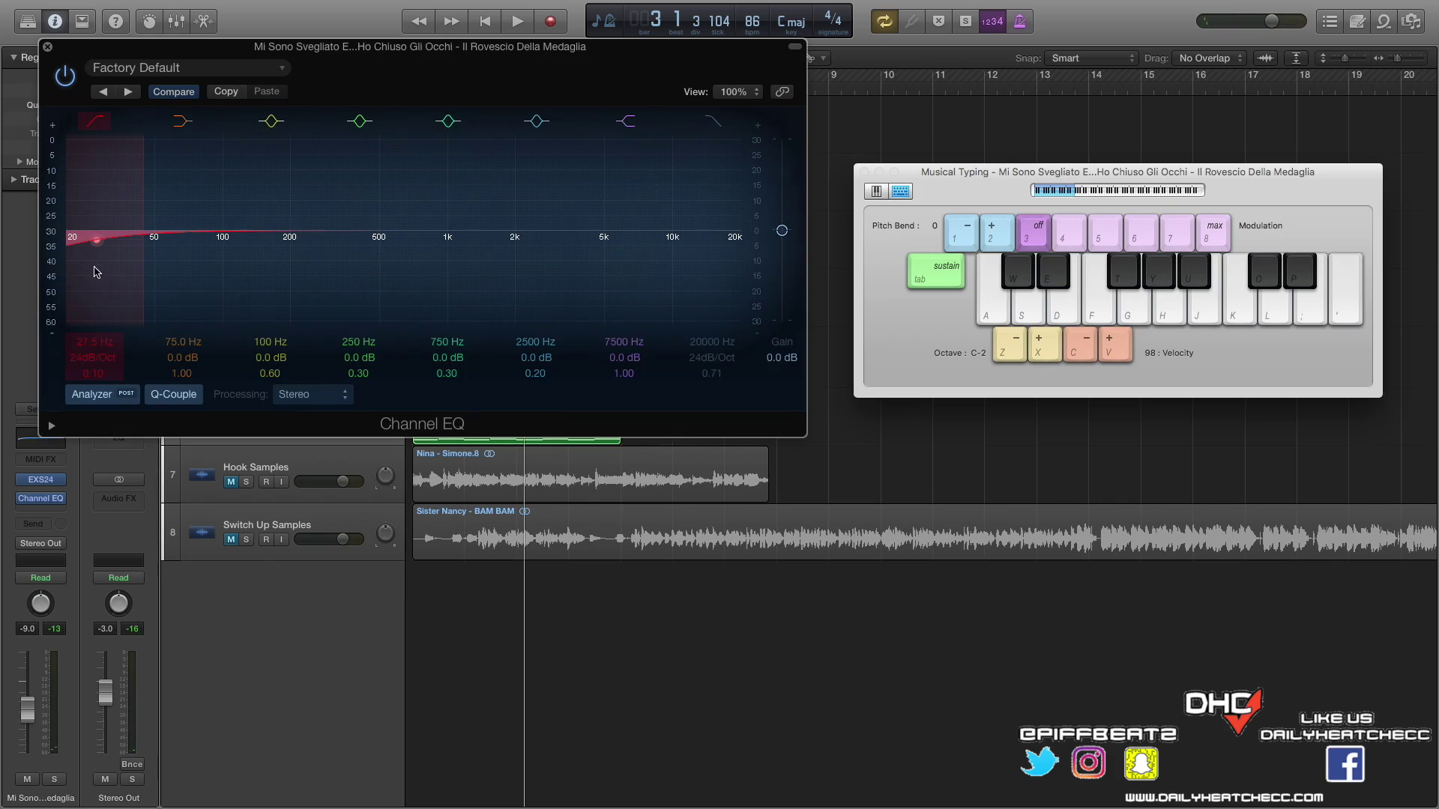
drag(111, 240, 192, 239)
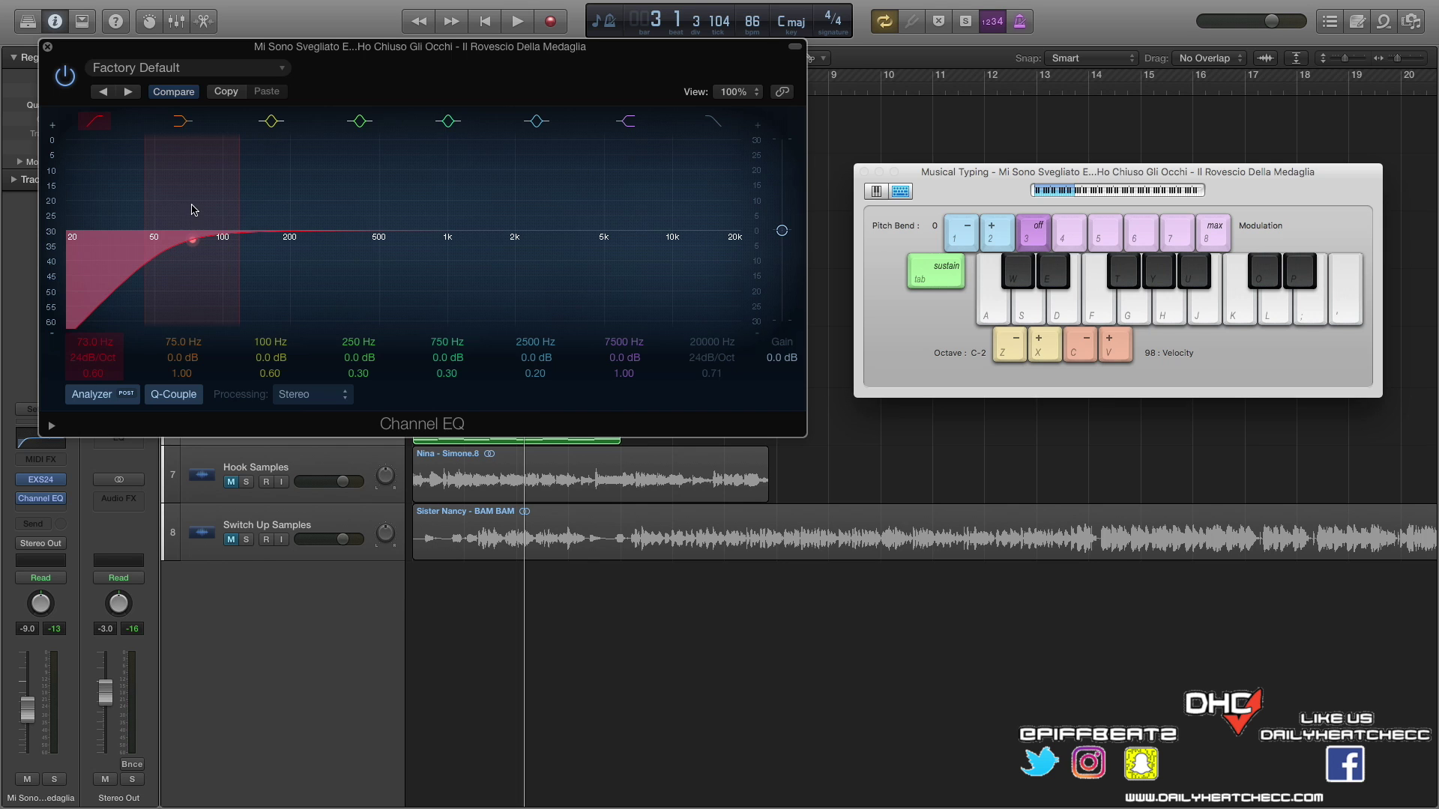
drag(192, 210, 338, 274)
key(space)
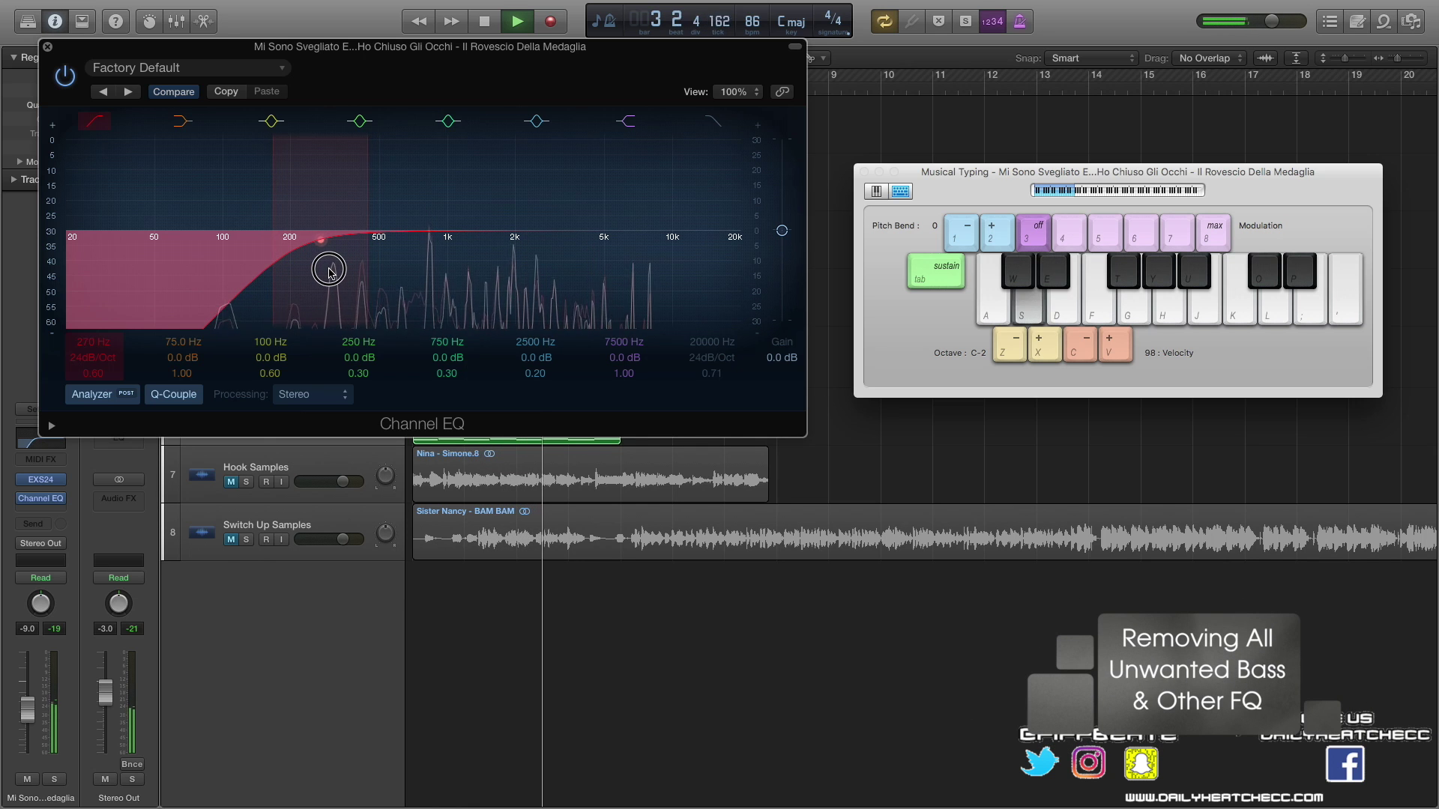
drag(330, 270, 318, 273)
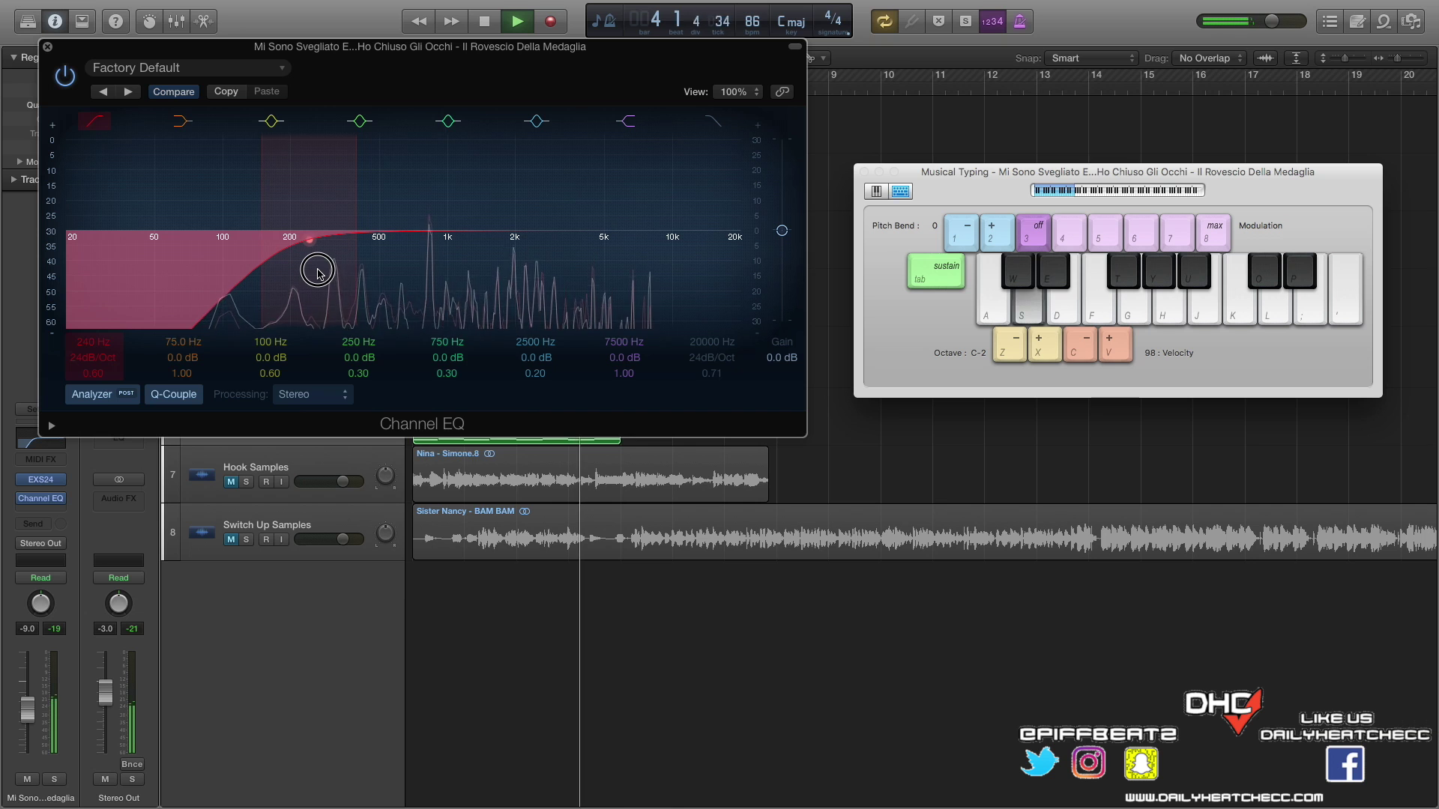
drag(731, 233, 646, 279)
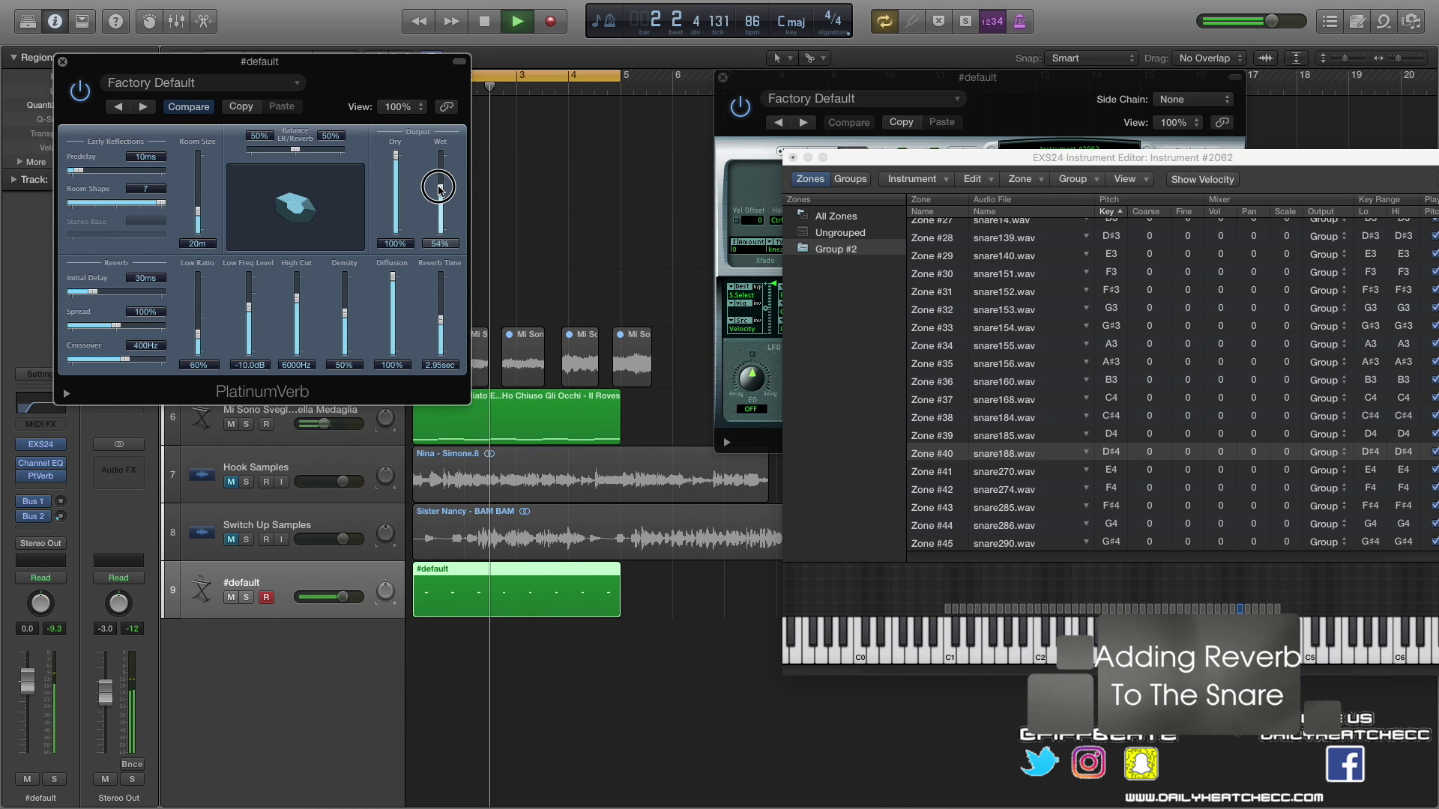
Step: Set the snare track's PlatinumVerb wet output to 50% and its room size to about 80 m
drag(439, 188, 437, 193)
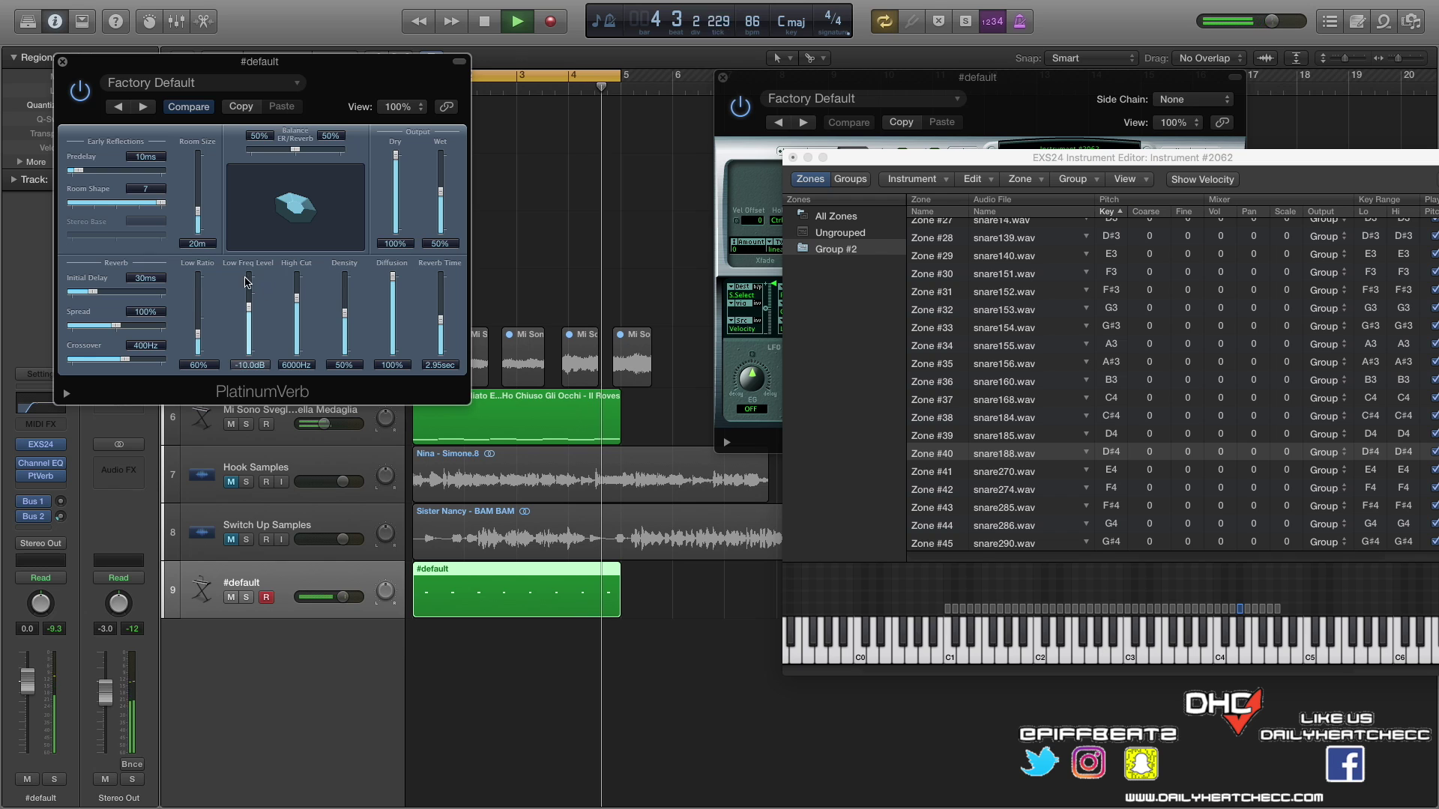
drag(200, 234, 192, 193)
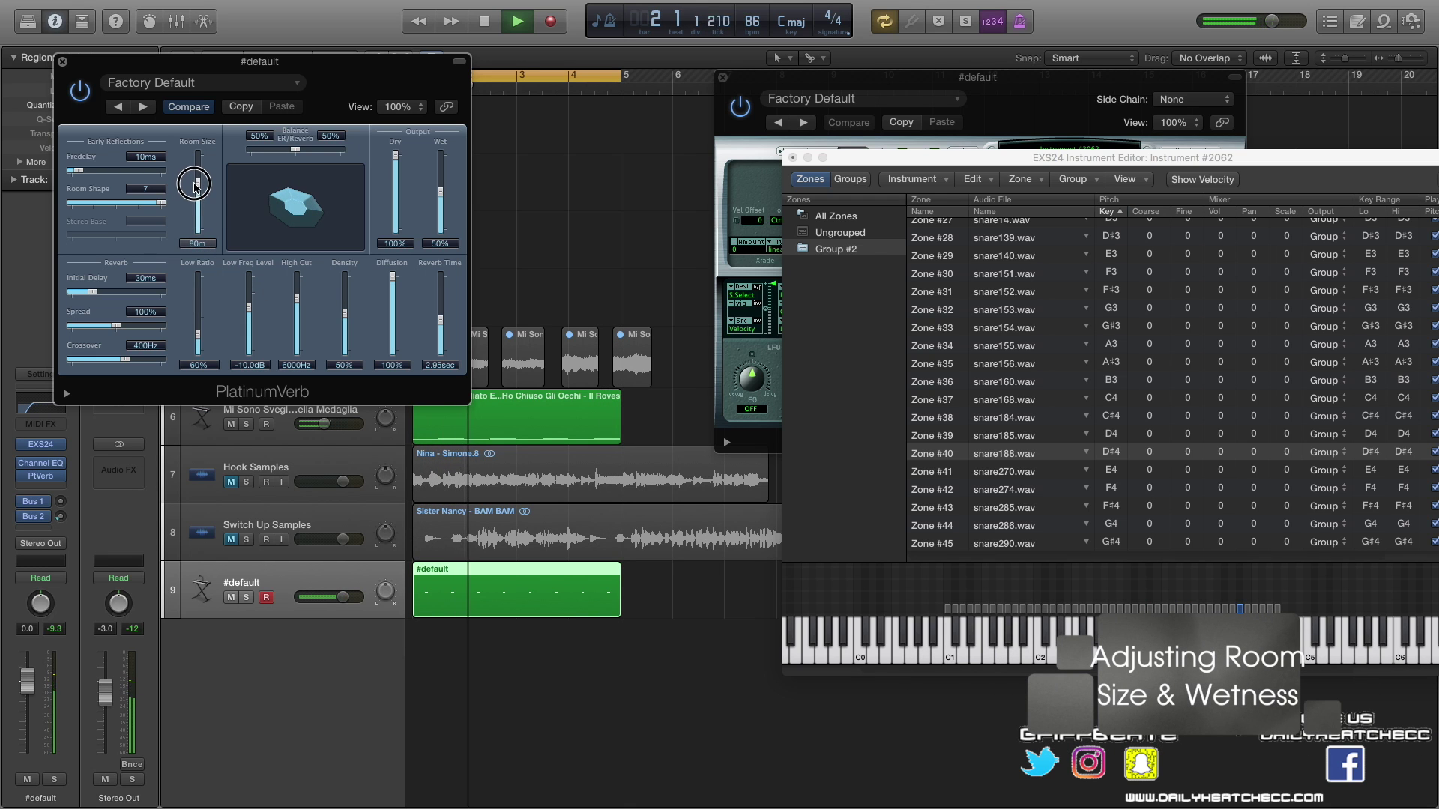
Step: Raise the PlatinumVerb wet output on the #default snare track to 60% during playback
drag(442, 193, 439, 186)
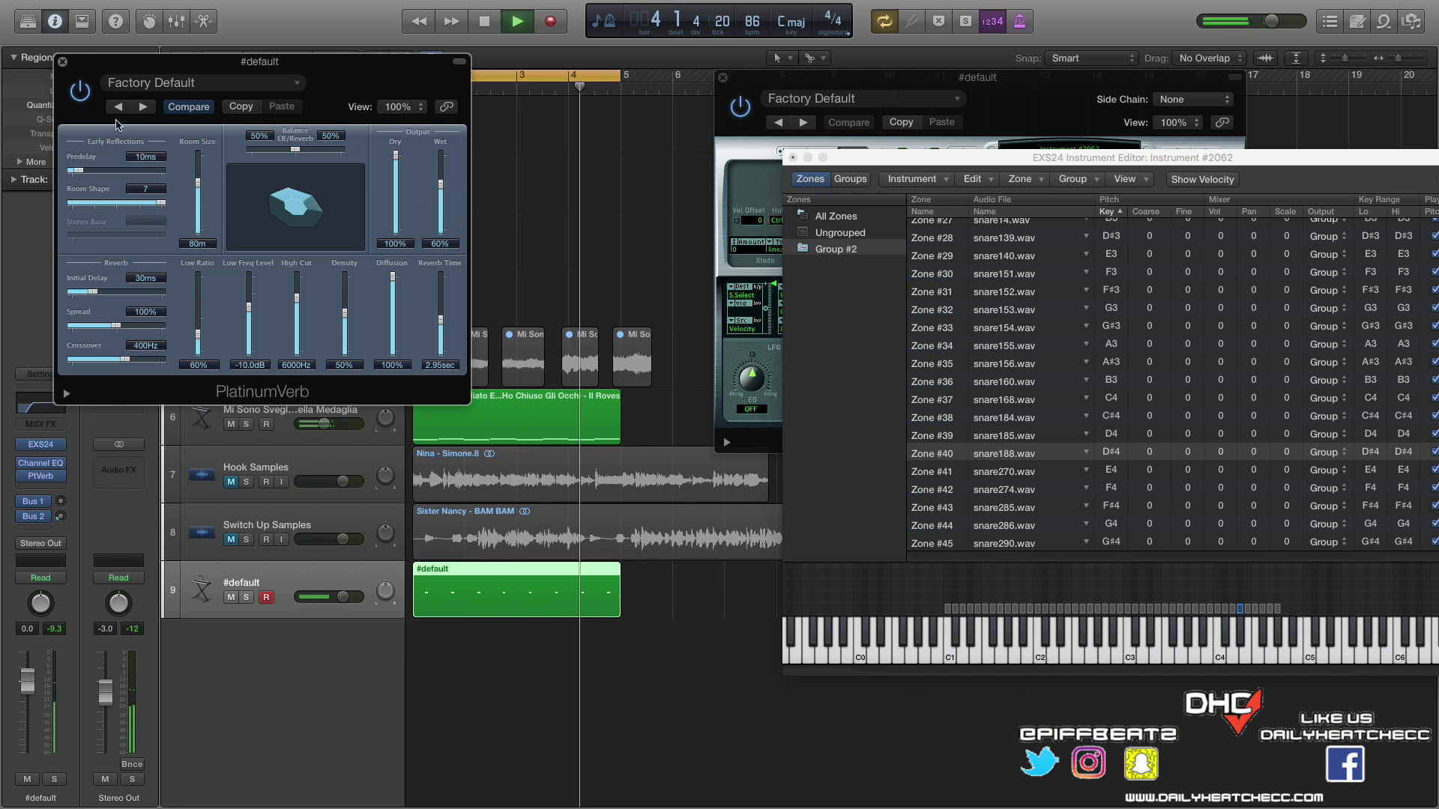
drag(113, 61, 595, 263)
Step: Record a drum pattern on the Inst 4 track up to bar 5, repeating a single drum sound against the snare
click(544, 24)
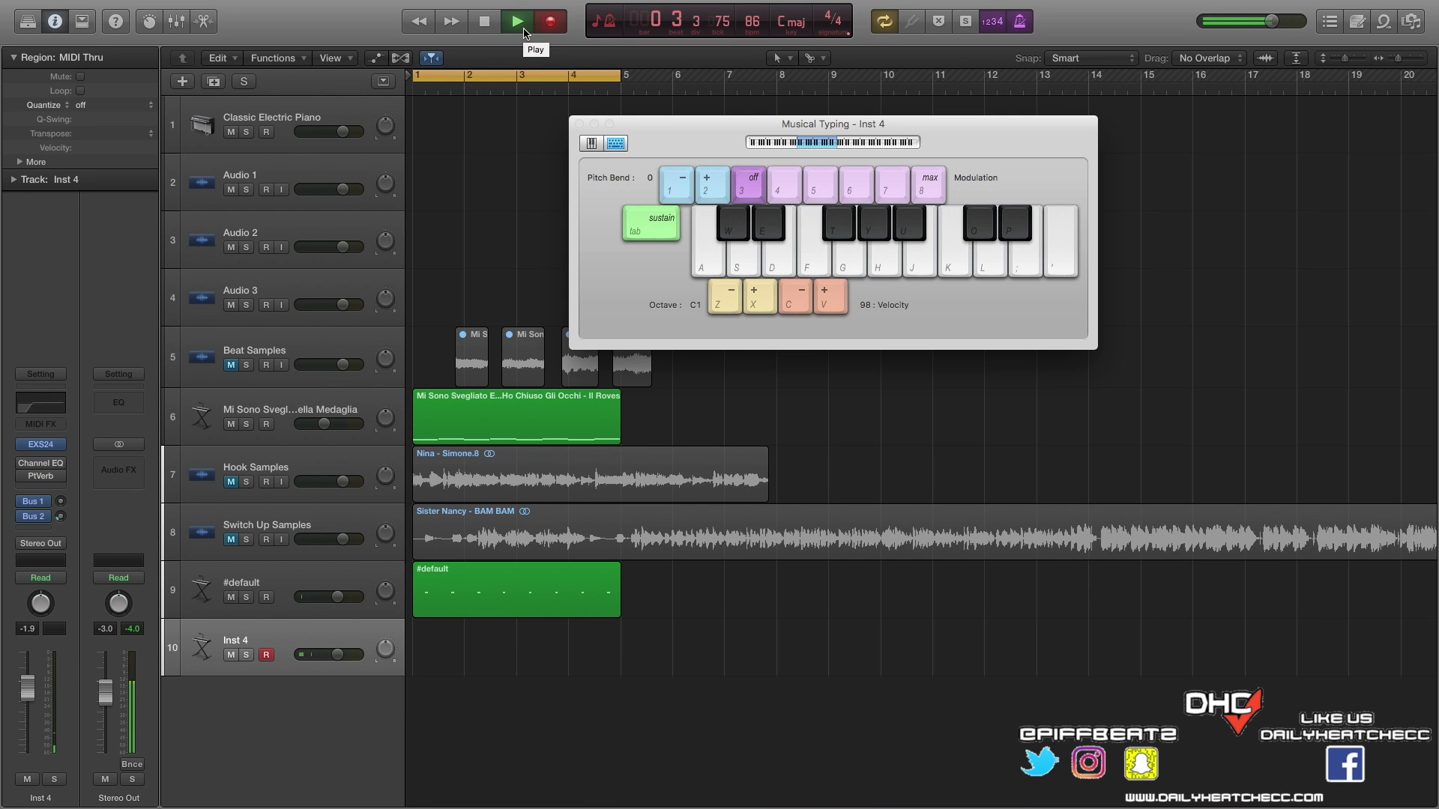
key(j)
key(j)
key(j)
key(j)
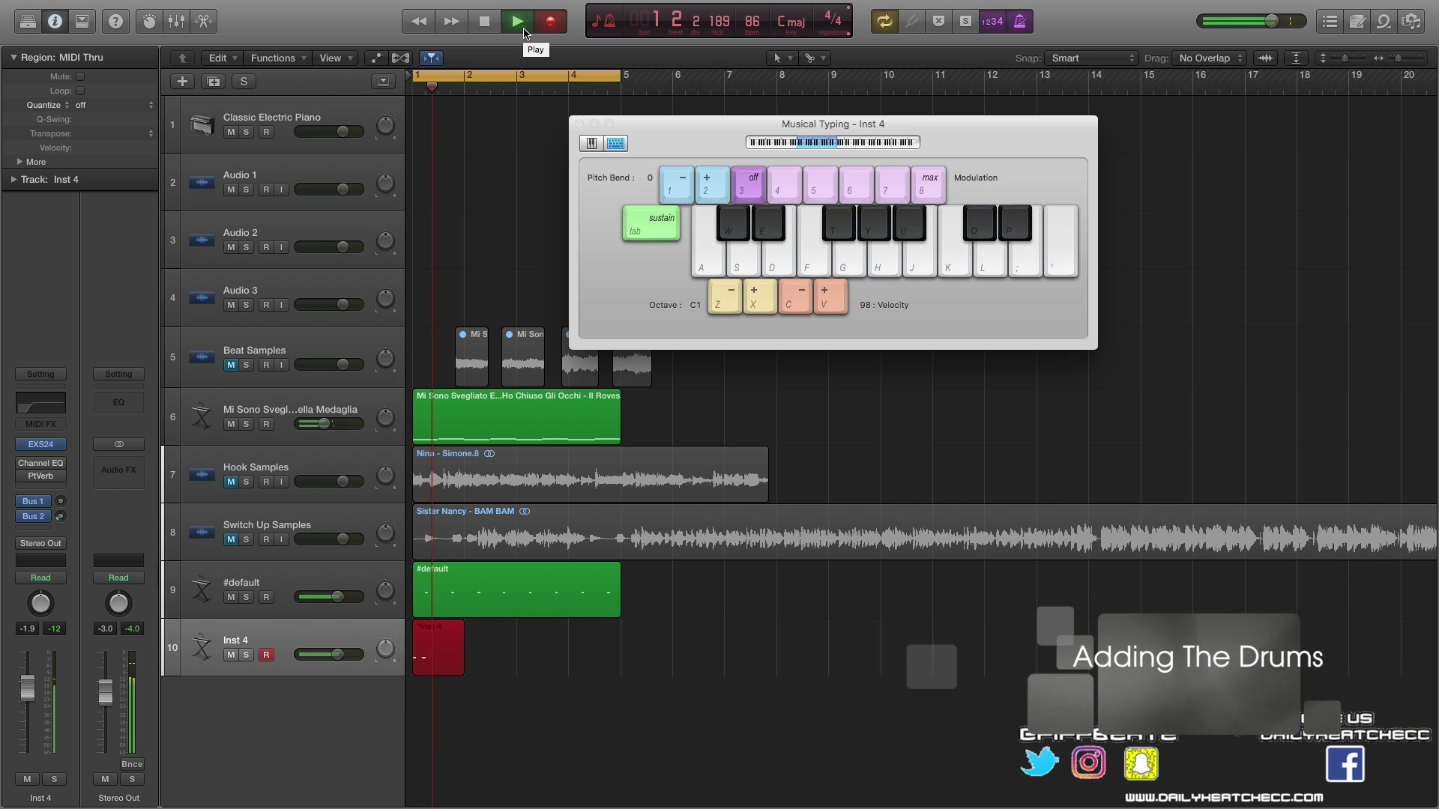
key(j)
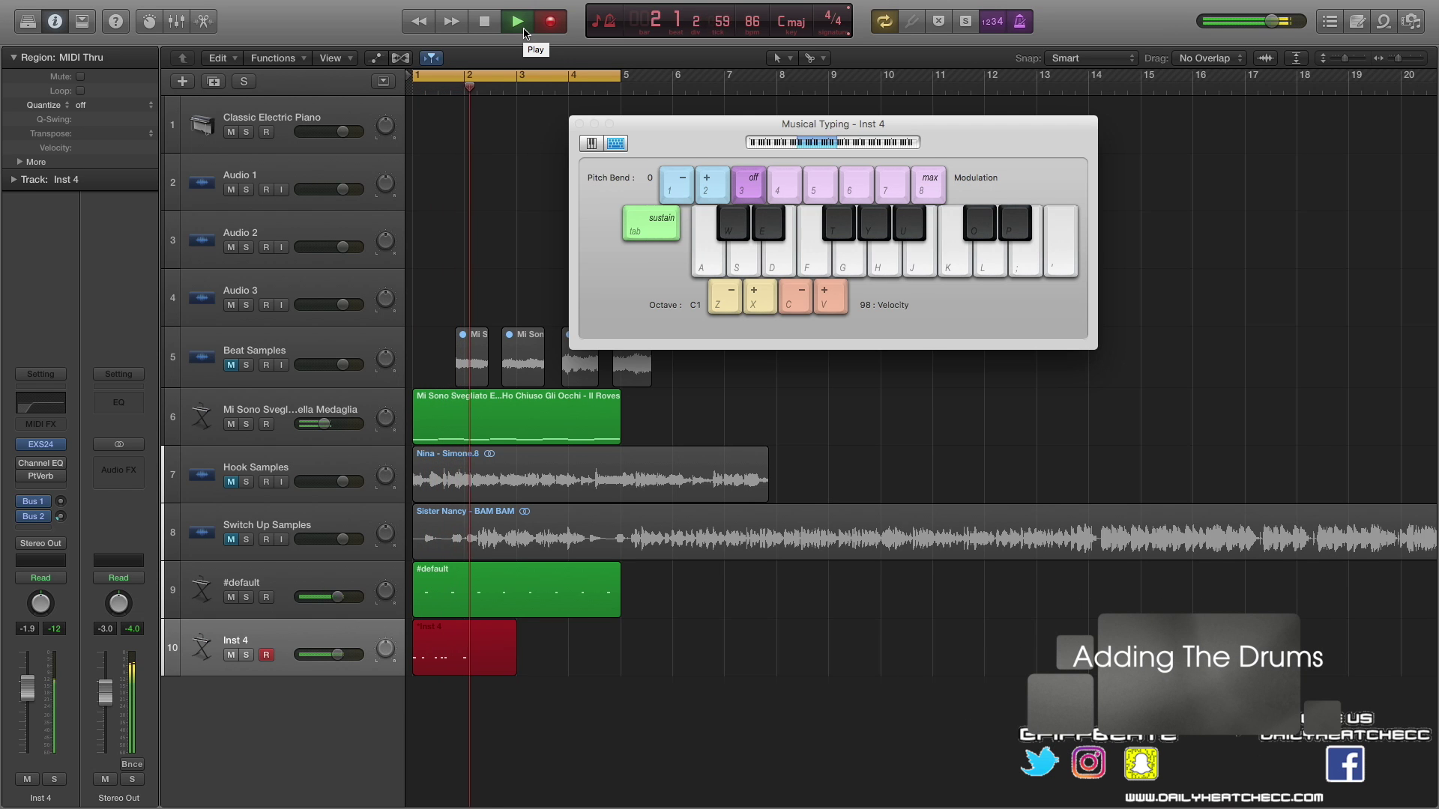
key(j)
key(j)
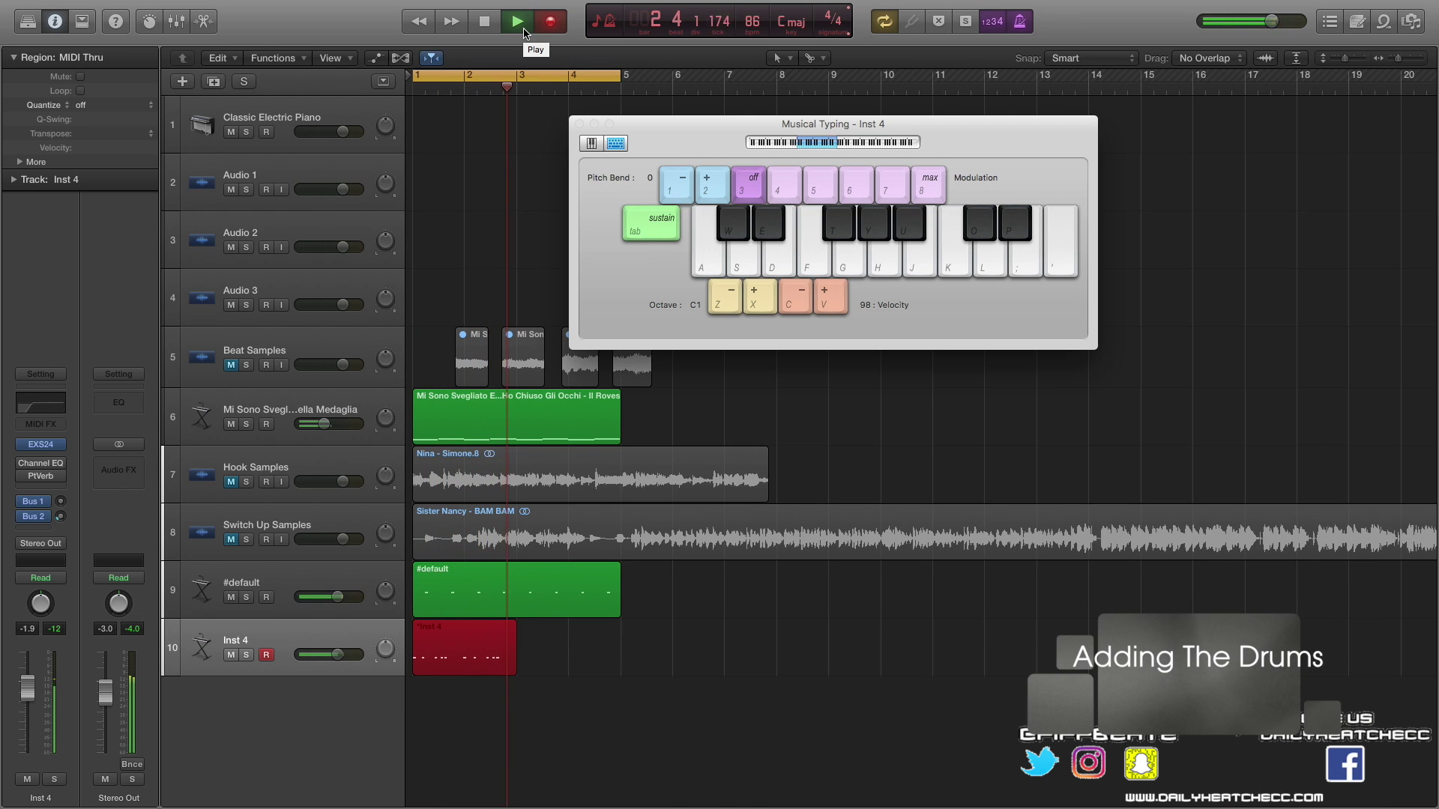
key(j)
key(j)
key(j)
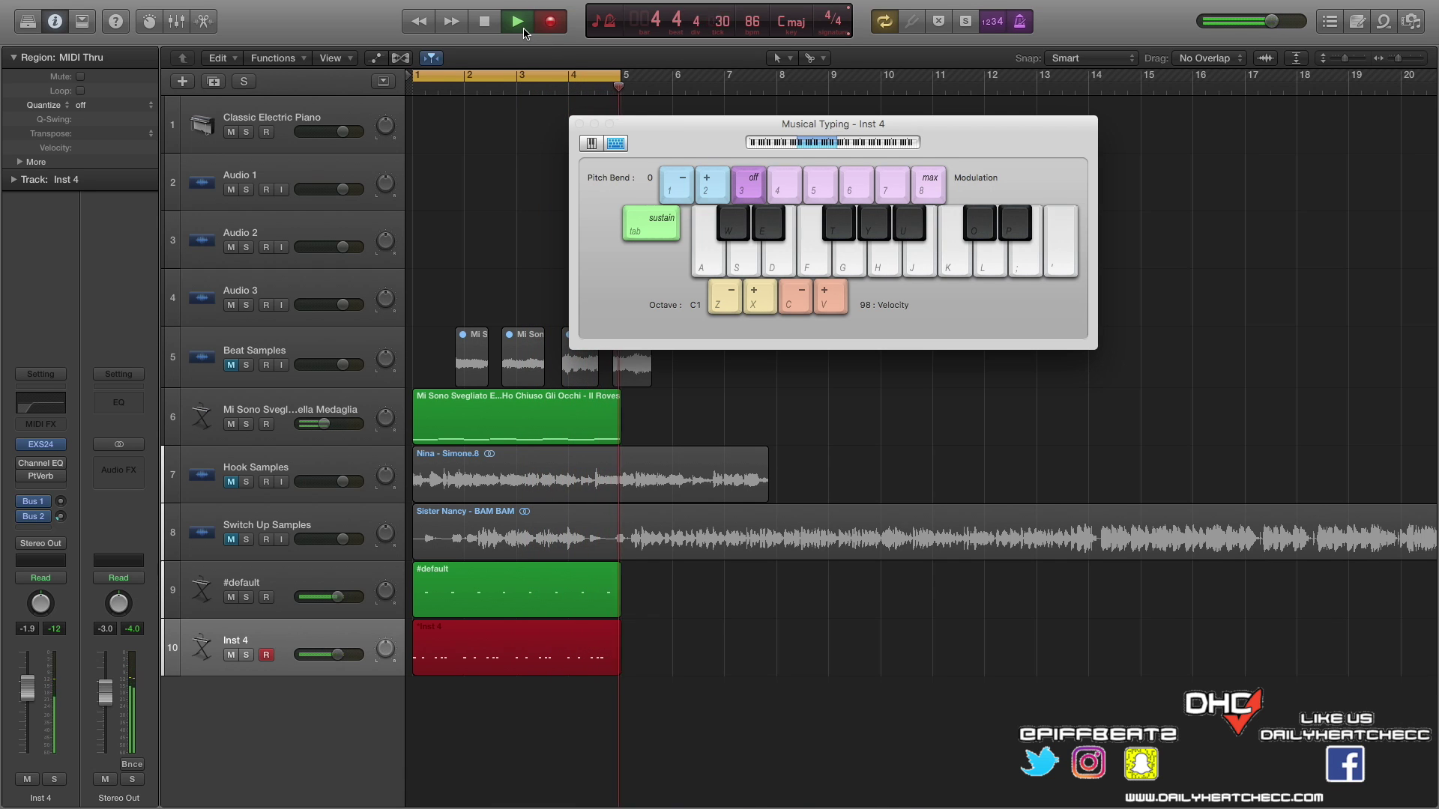
Step: Play back the recorded Inst 4 region and quantize it to 1/16 Note
click(522, 29)
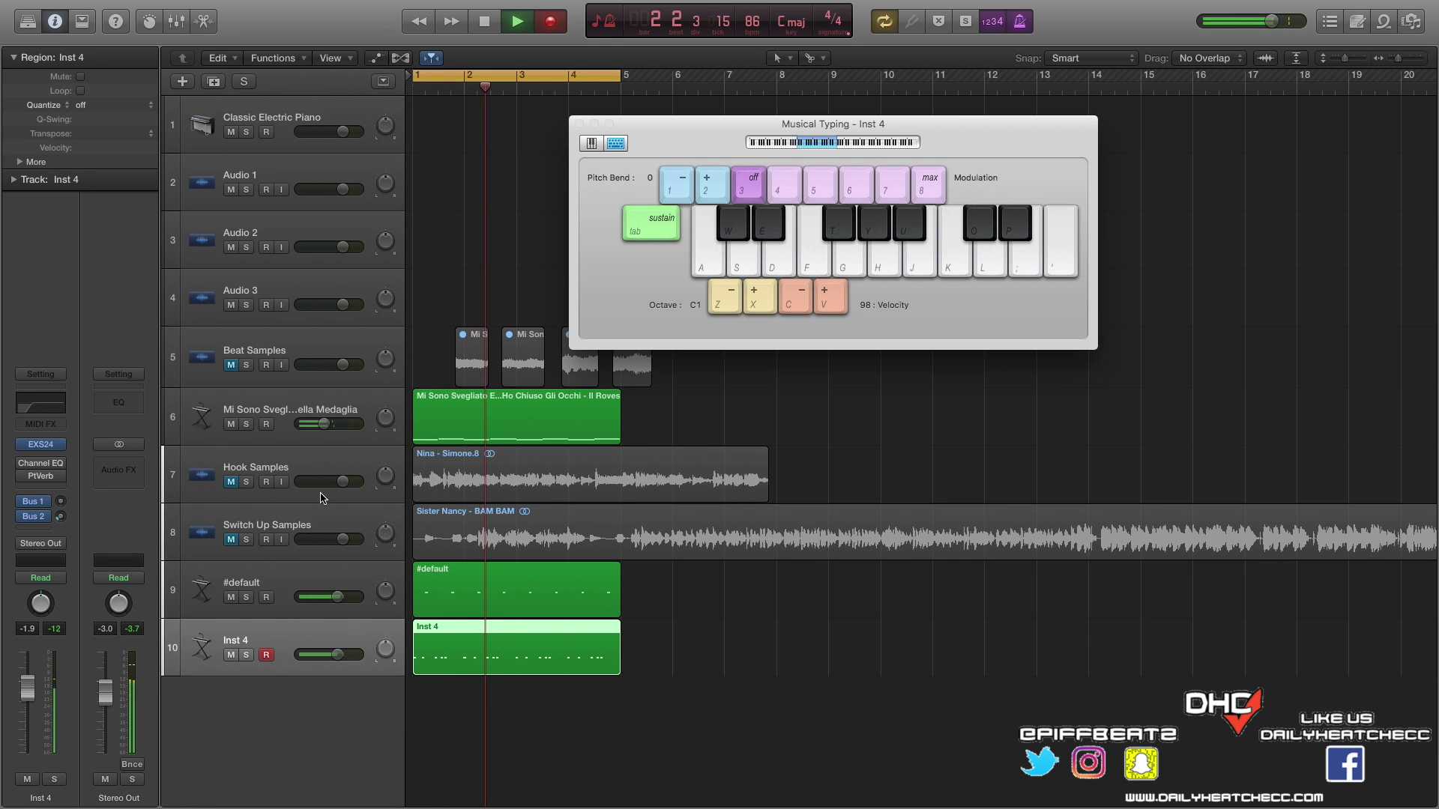
click(105, 105)
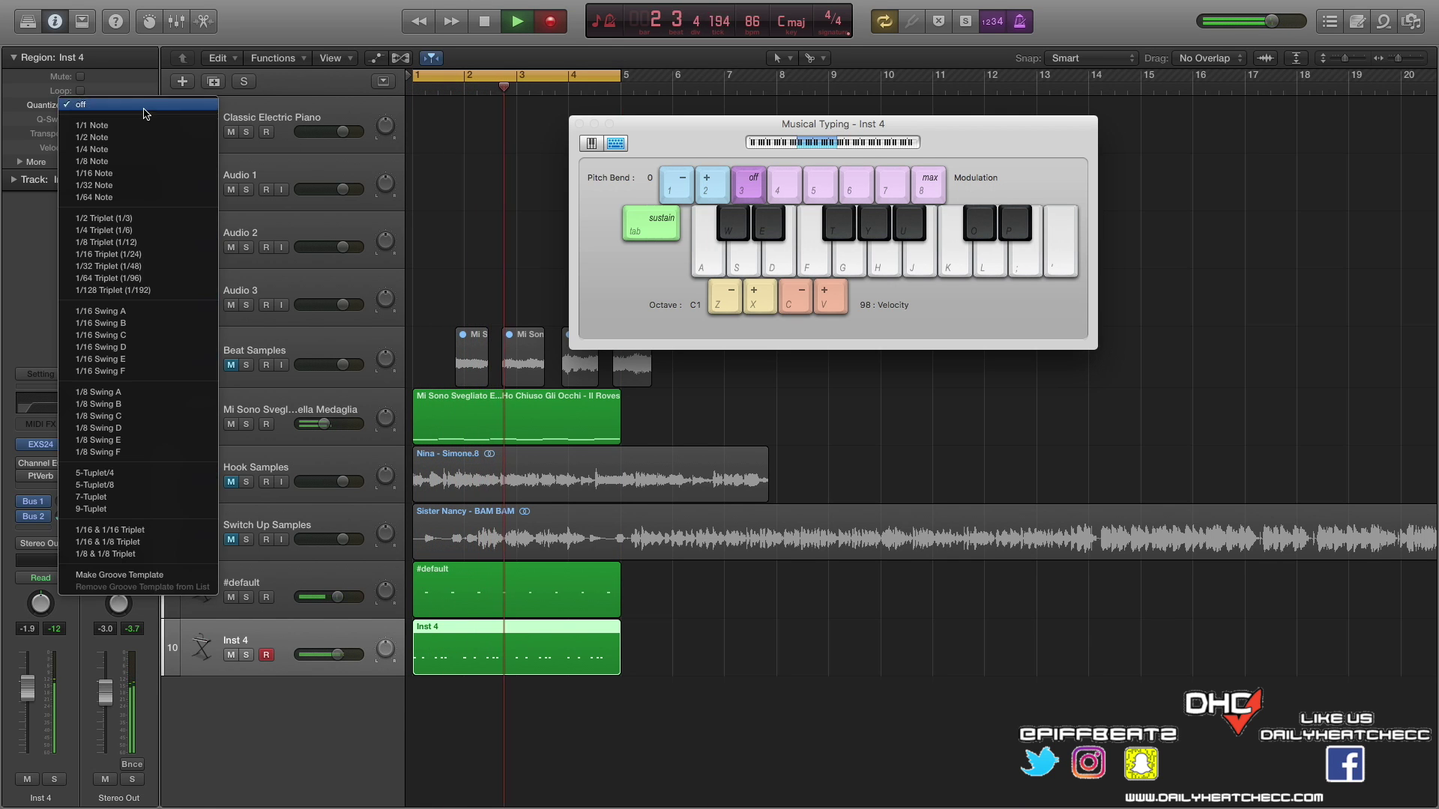
click(131, 176)
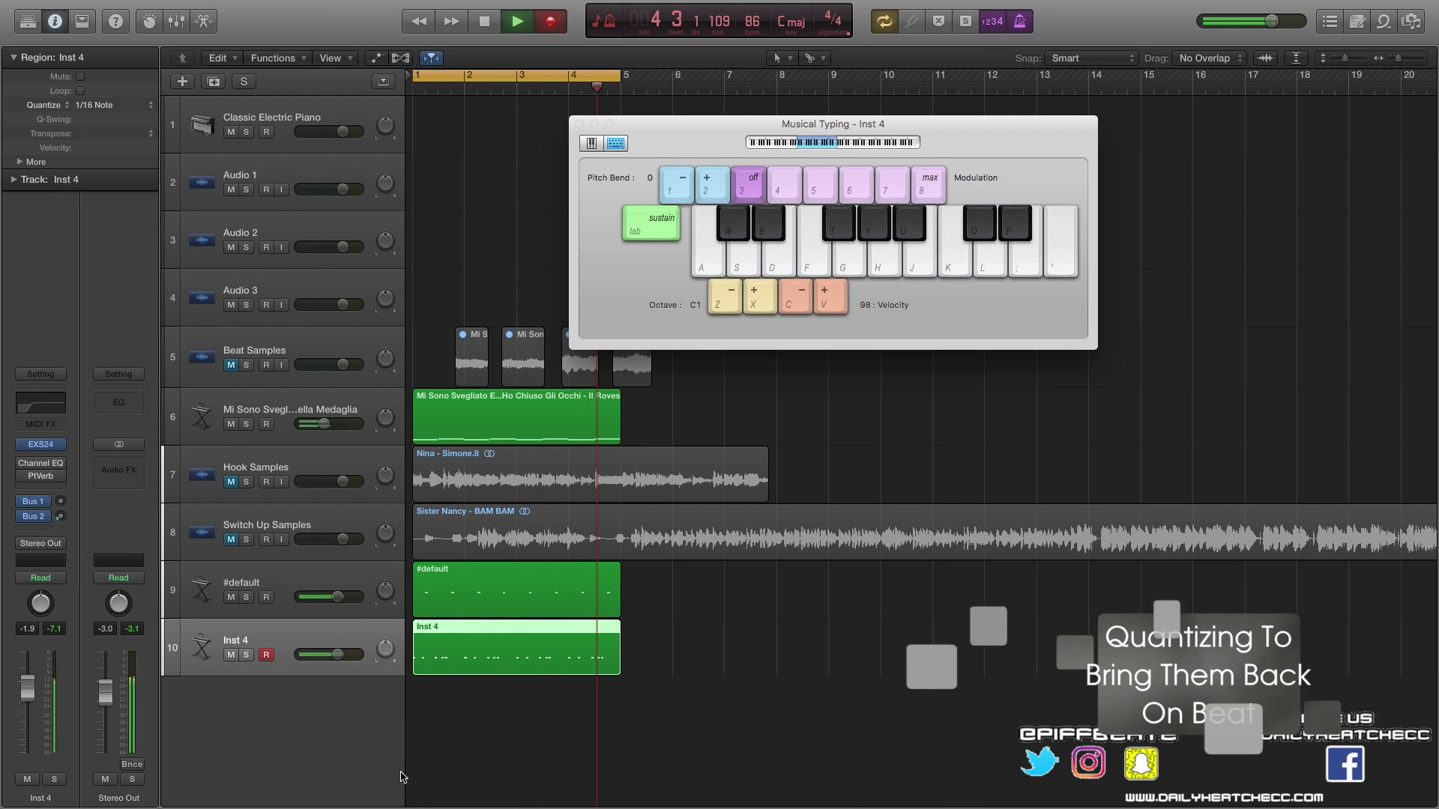
Step: Record a layered snare on the Inst 5 track up to bar 5, hitting along with the existing snare pattern
click(550, 22)
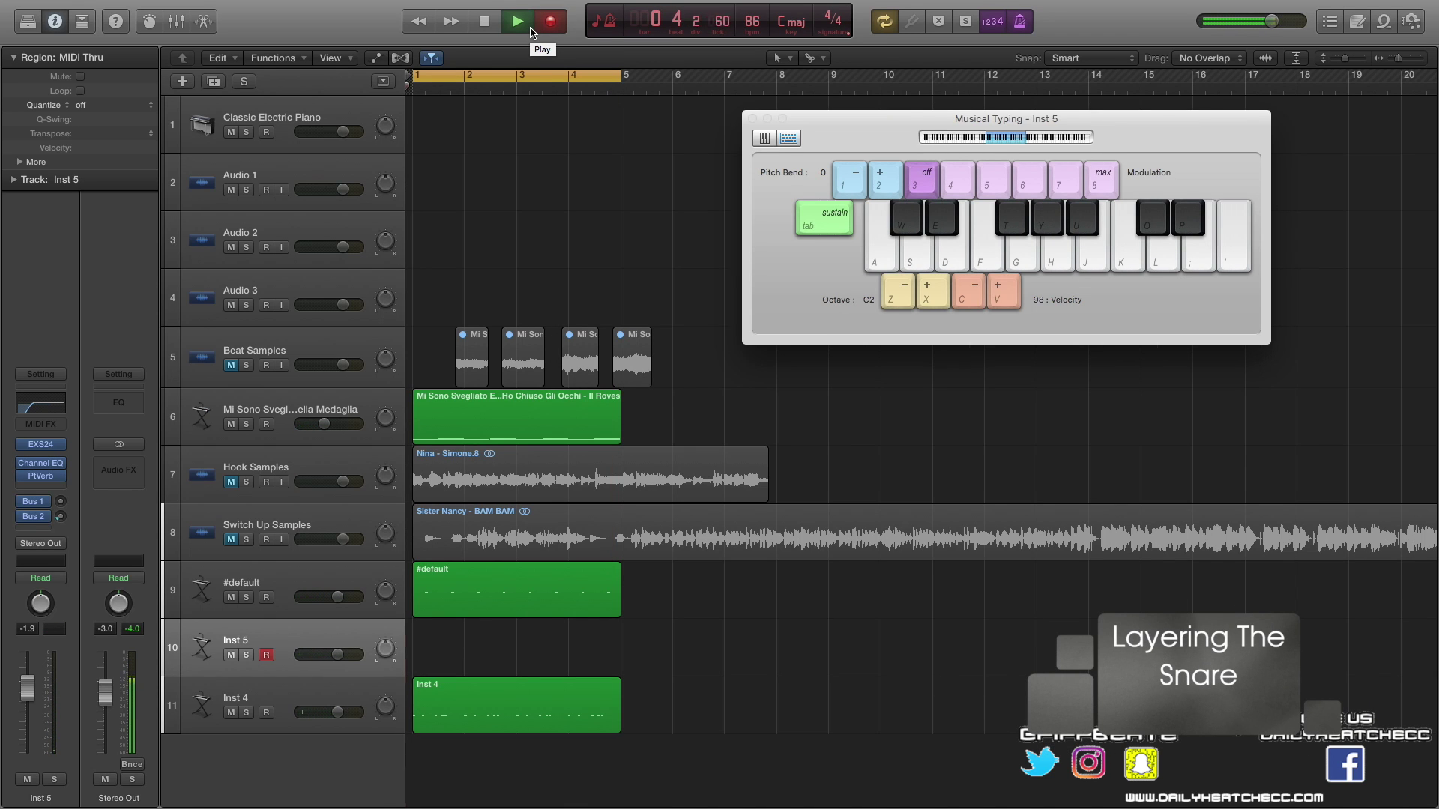
key(a)
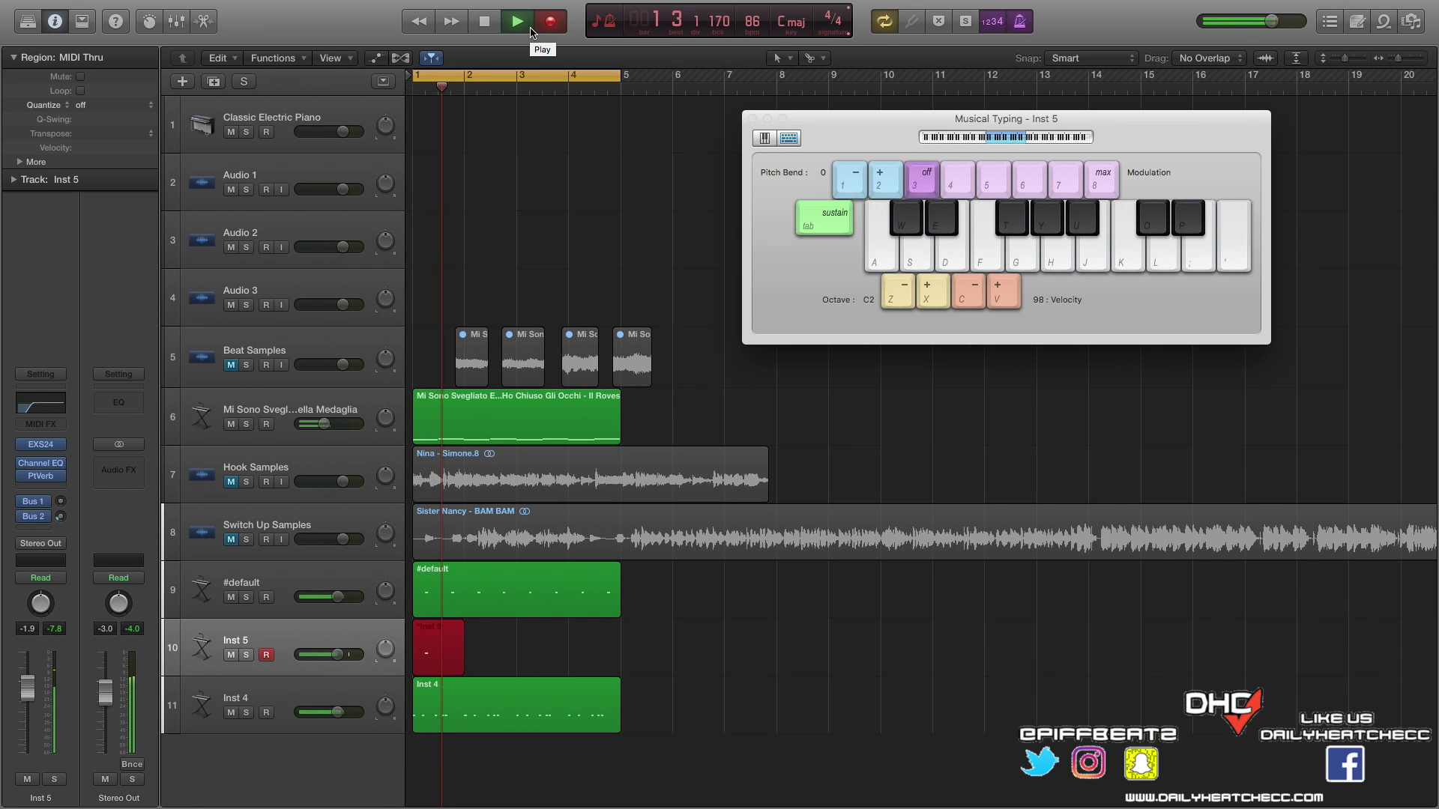
key(semicolon)
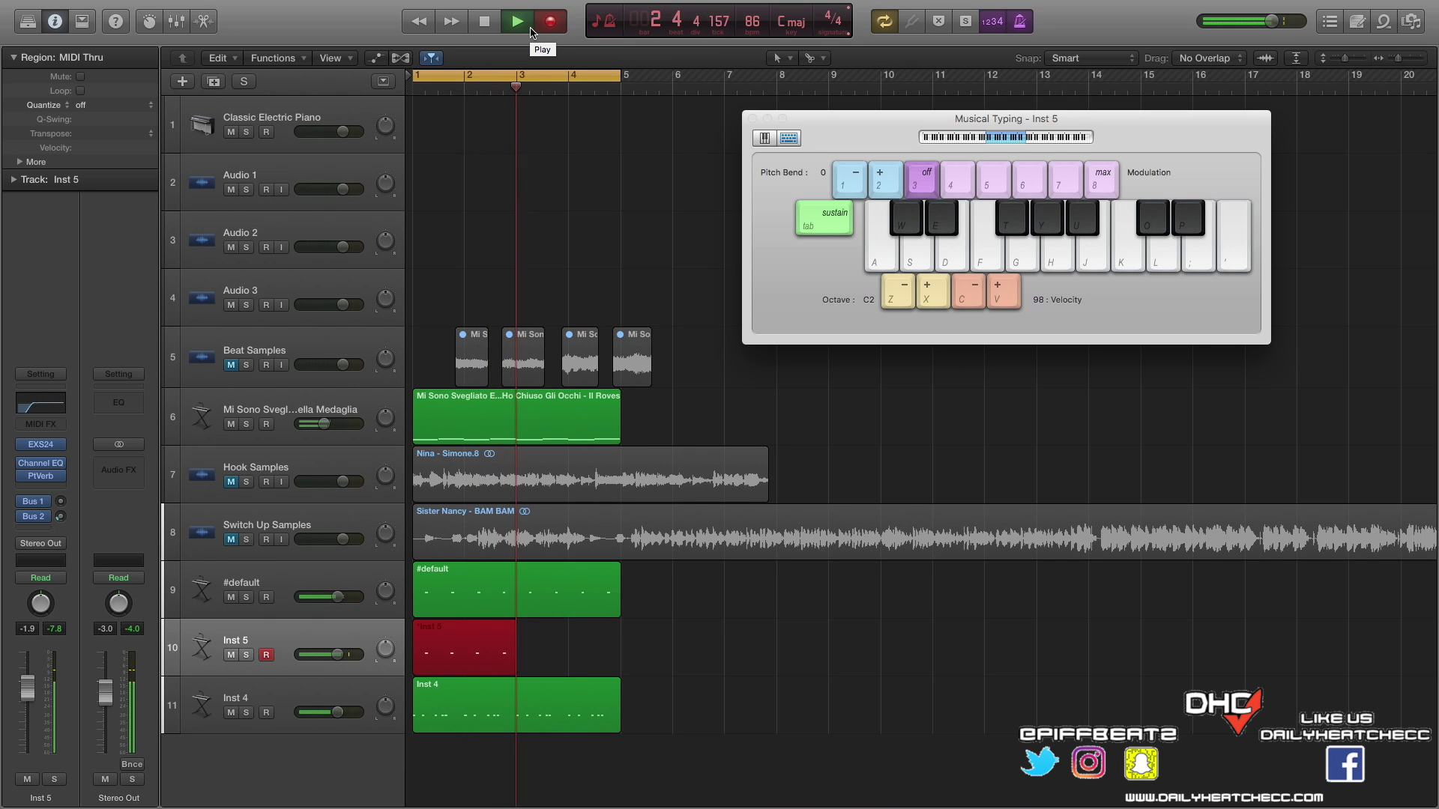
key(semicolon)
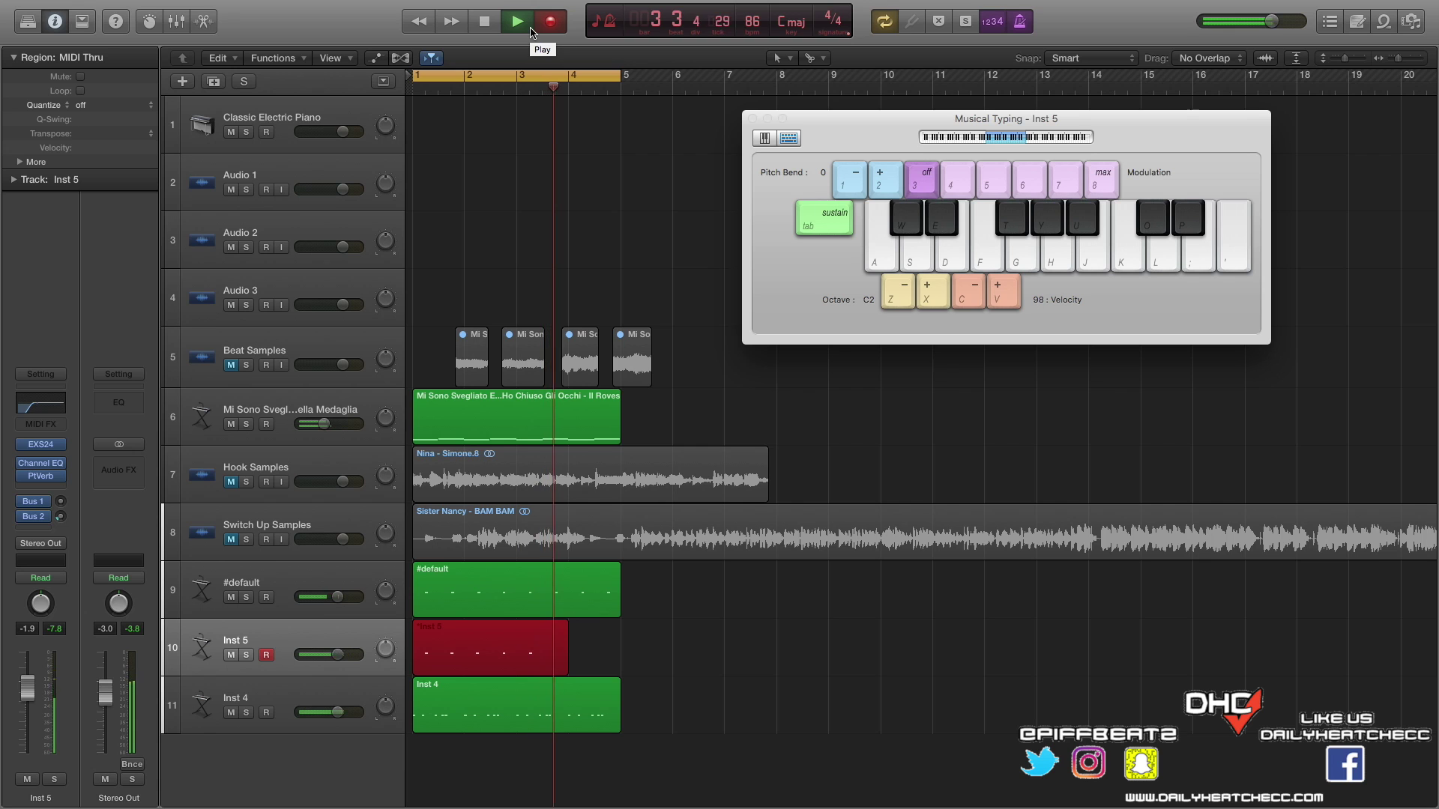
key(semicolon)
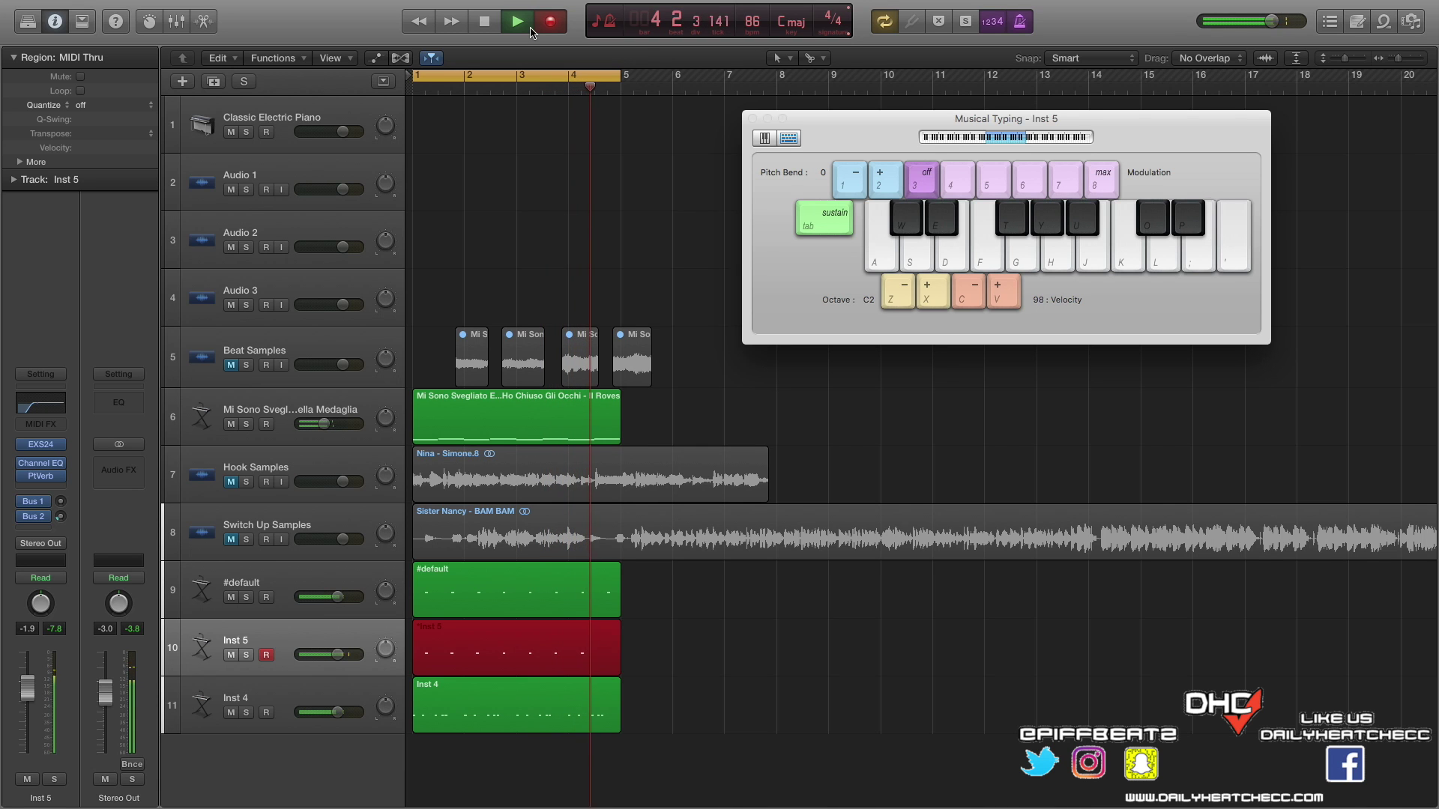
key(p)
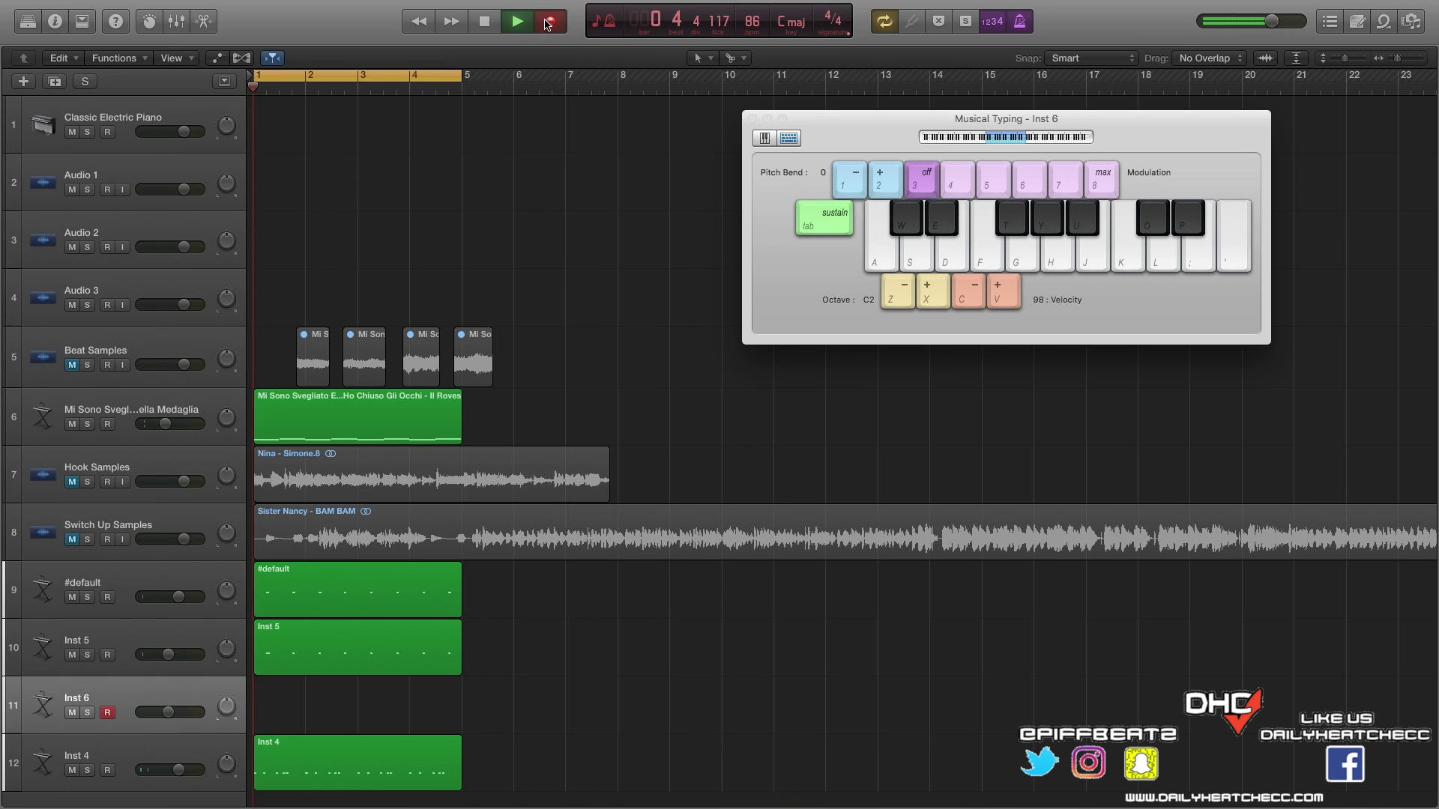
Step: Record a steady, evenly repeated hi-hat pattern on the Inst 6 track up to bar 5 and stop the transport
key(o)
key(o)
key(o)
key(o)
key(o)
key(o)
key(o)
key(o)
key(o)
key(o)
key(o)
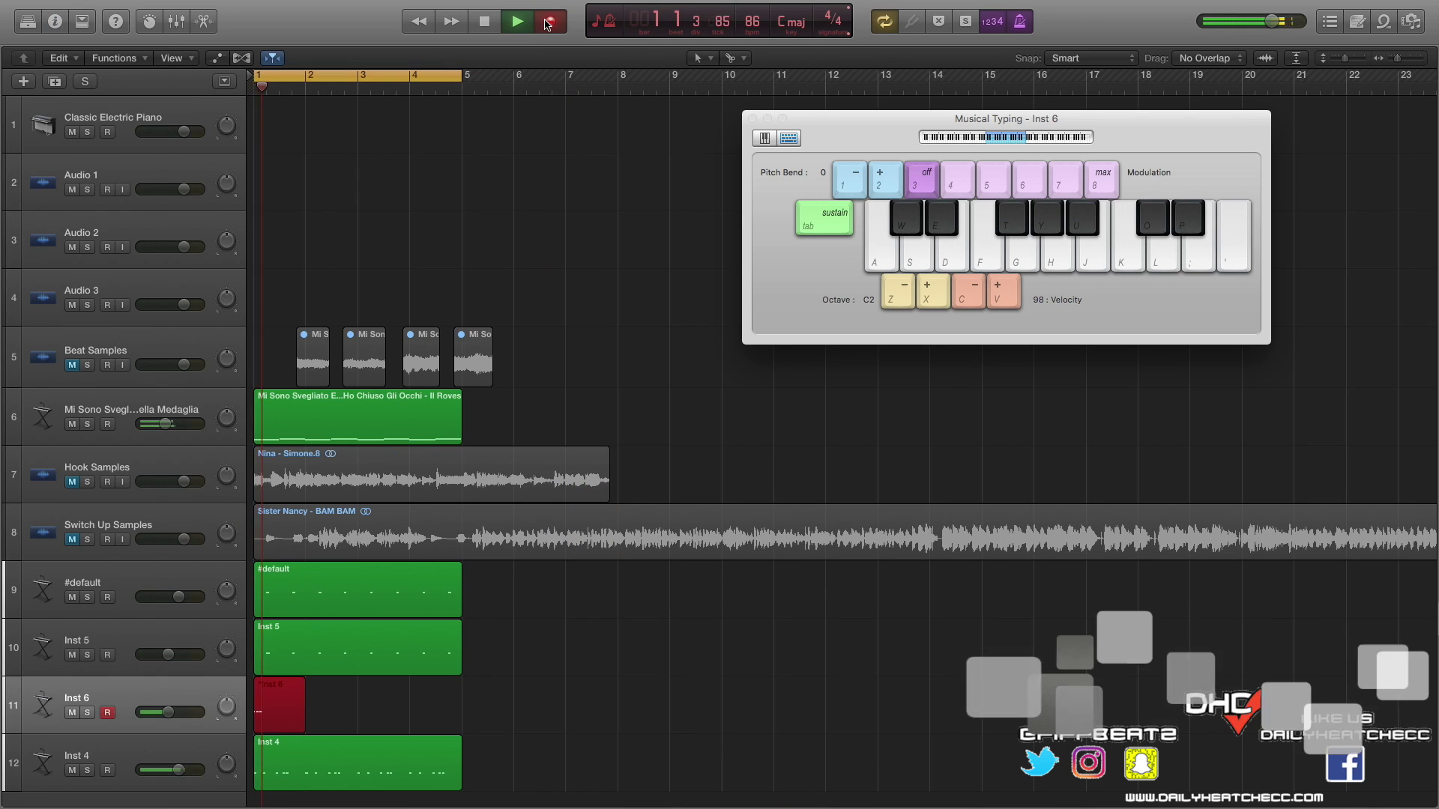
key(o)
key(o)
key(o)
key(o)
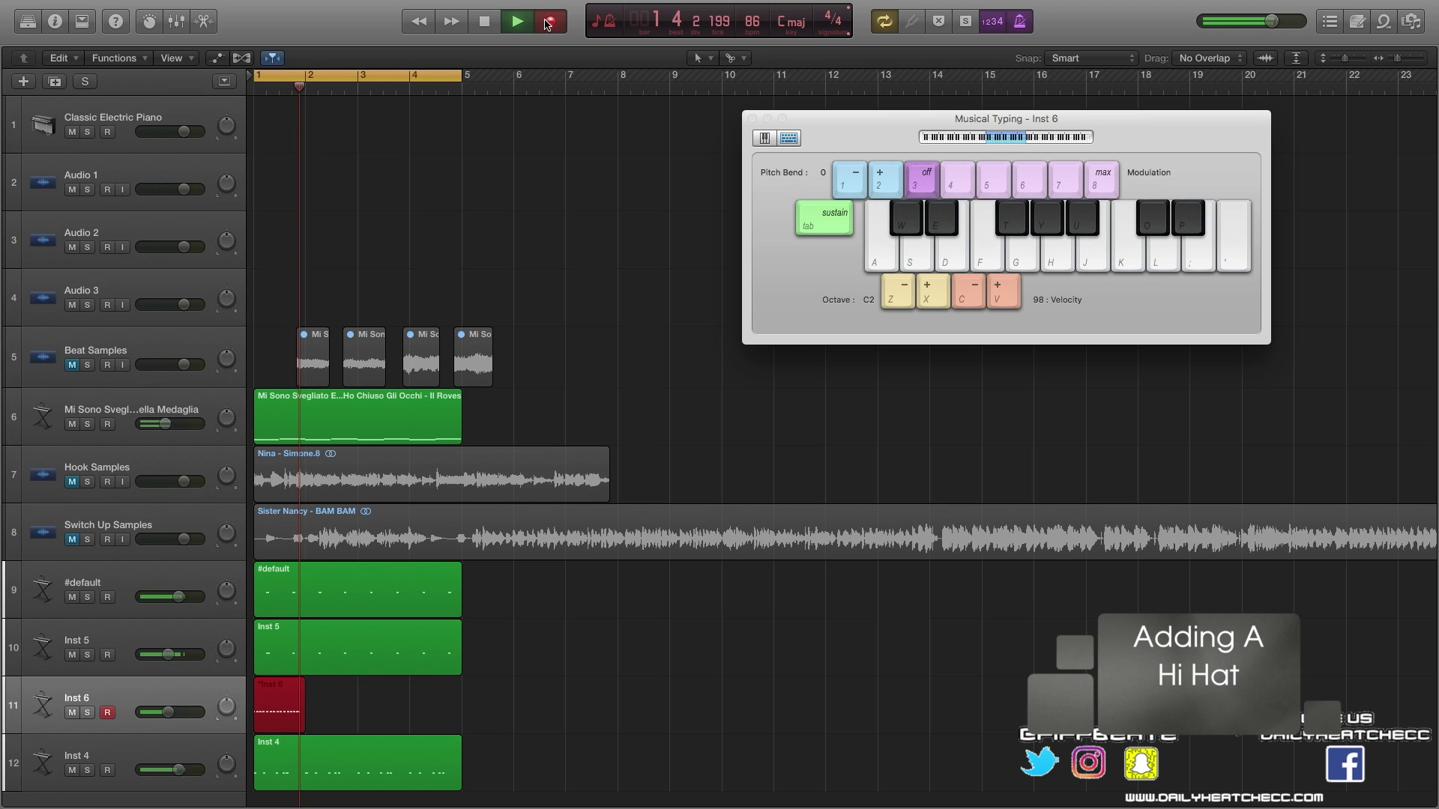
key(o)
key(o)
key(o)
key(o)
key(o)
key(o)
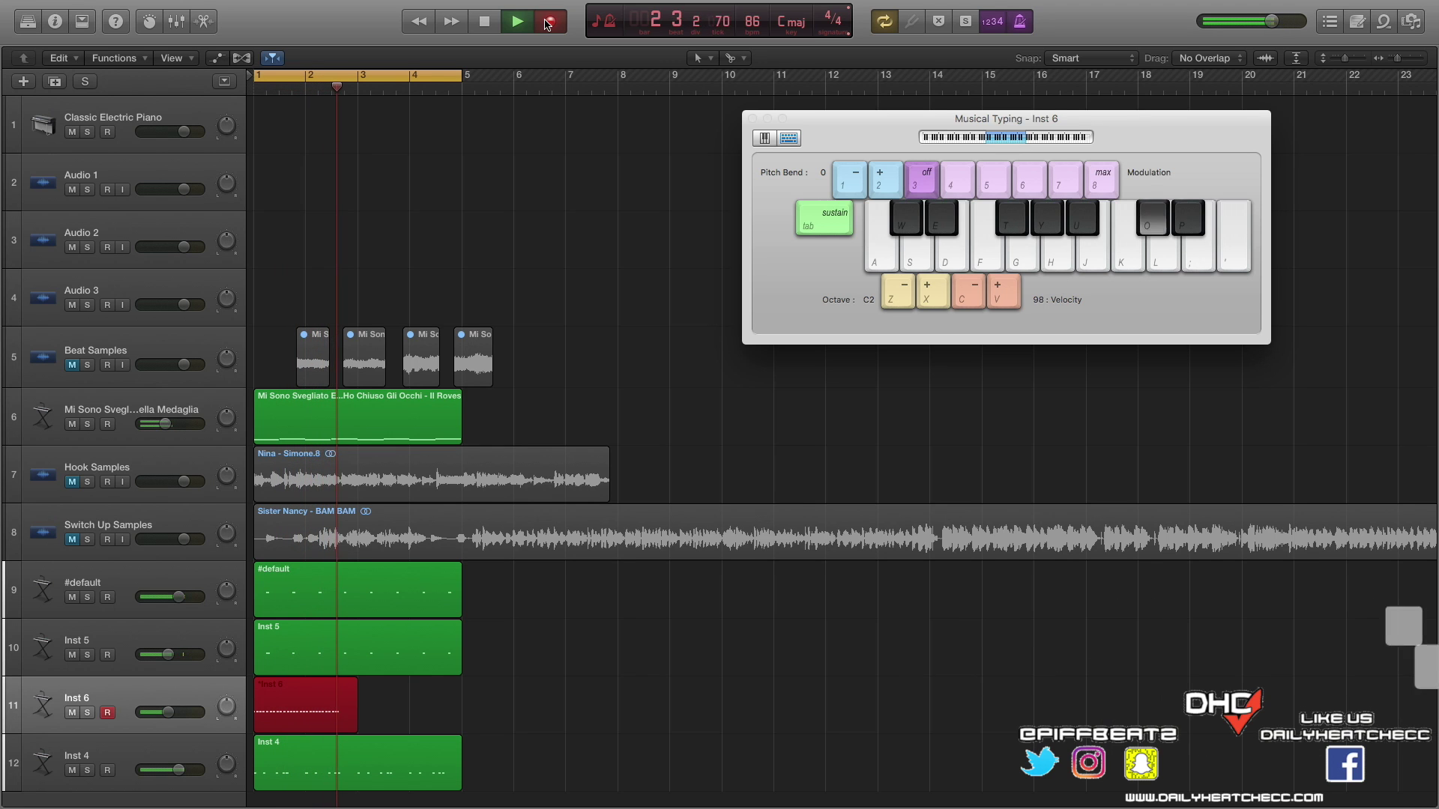
key(o)
key(o)
key(o)
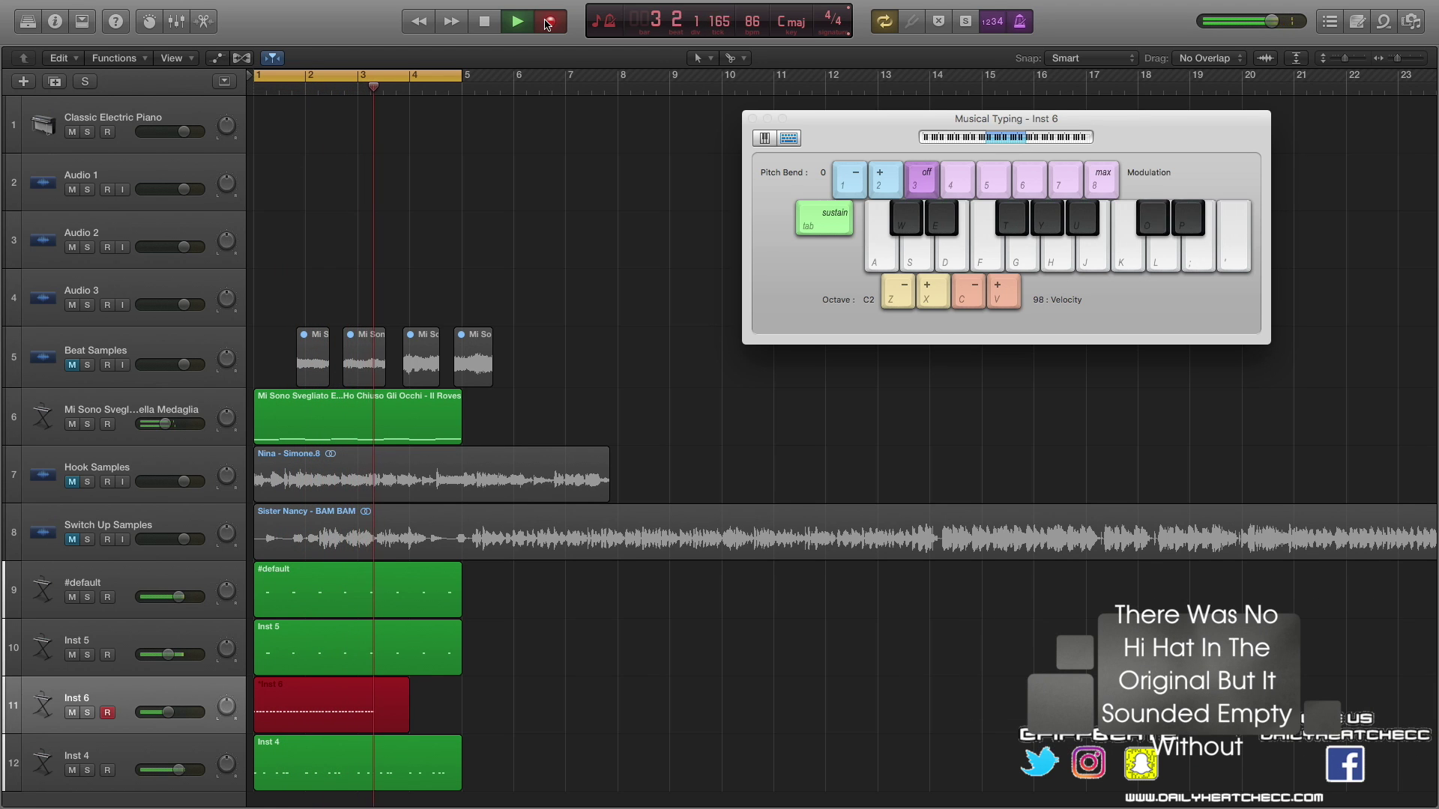
key(o)
key(o)
key(o)
key(o)
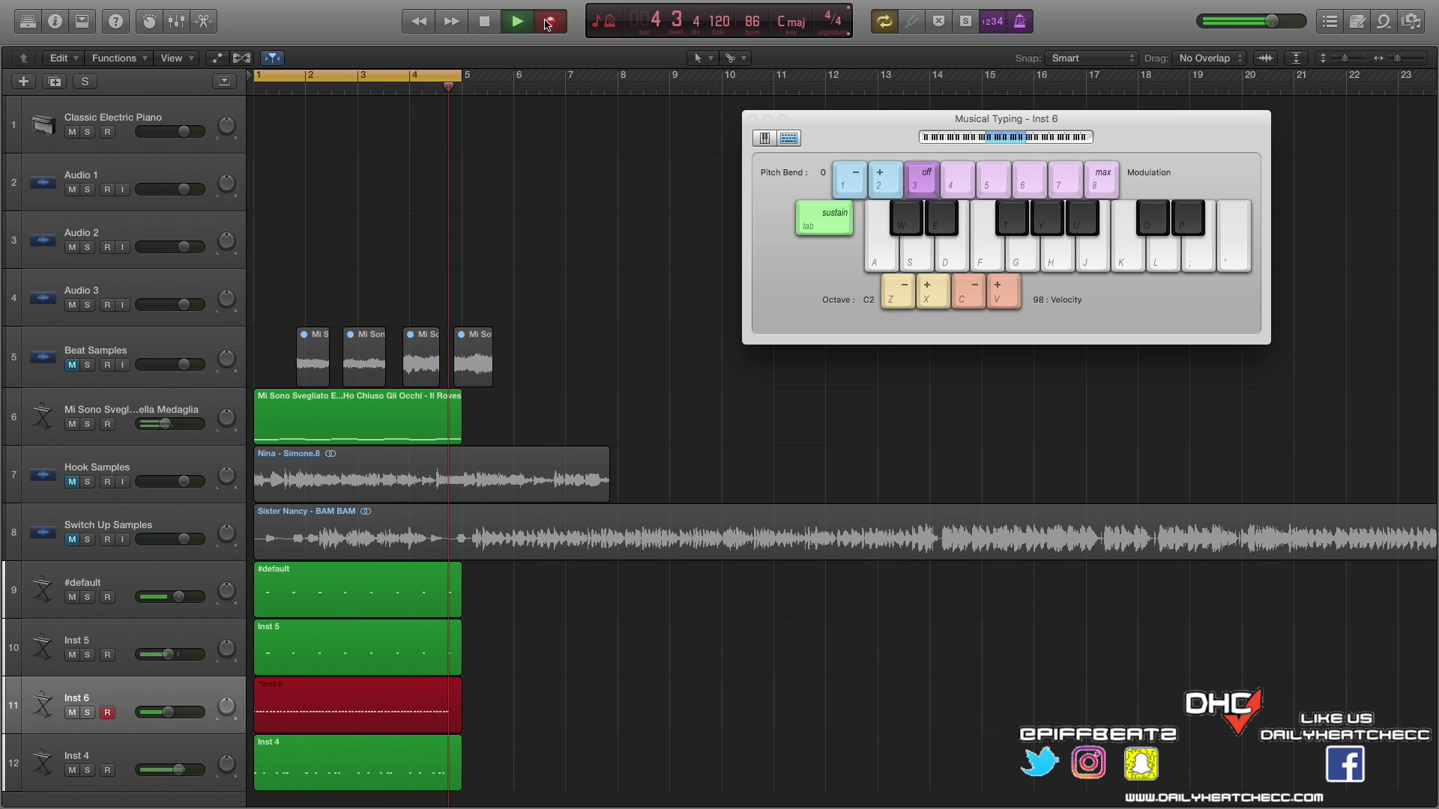
key(space)
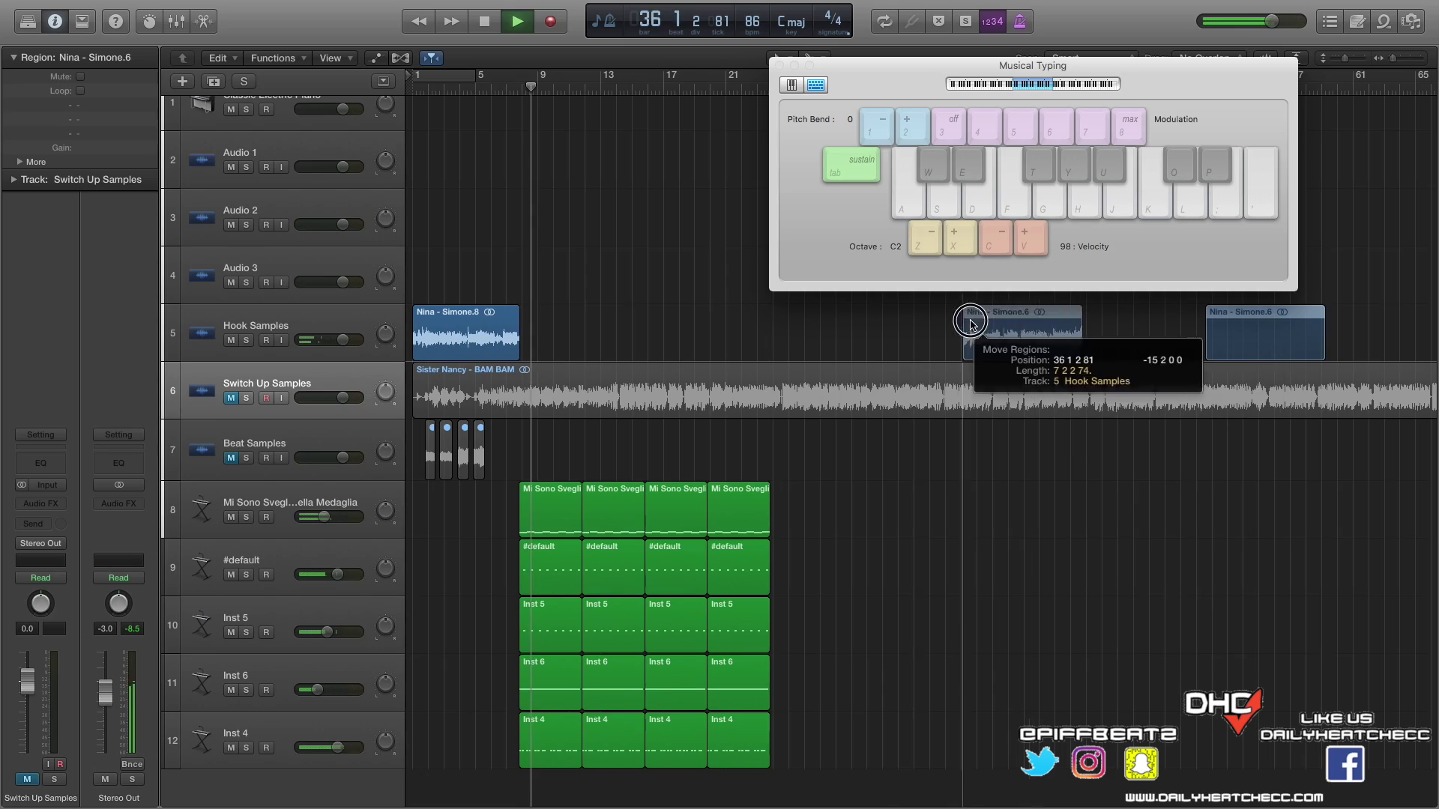
Step: Move the Nina - Simone.6 region on the Hook Samples track to about bar 51 and show the track automation
drag(972, 324, 1229, 322)
key(a)
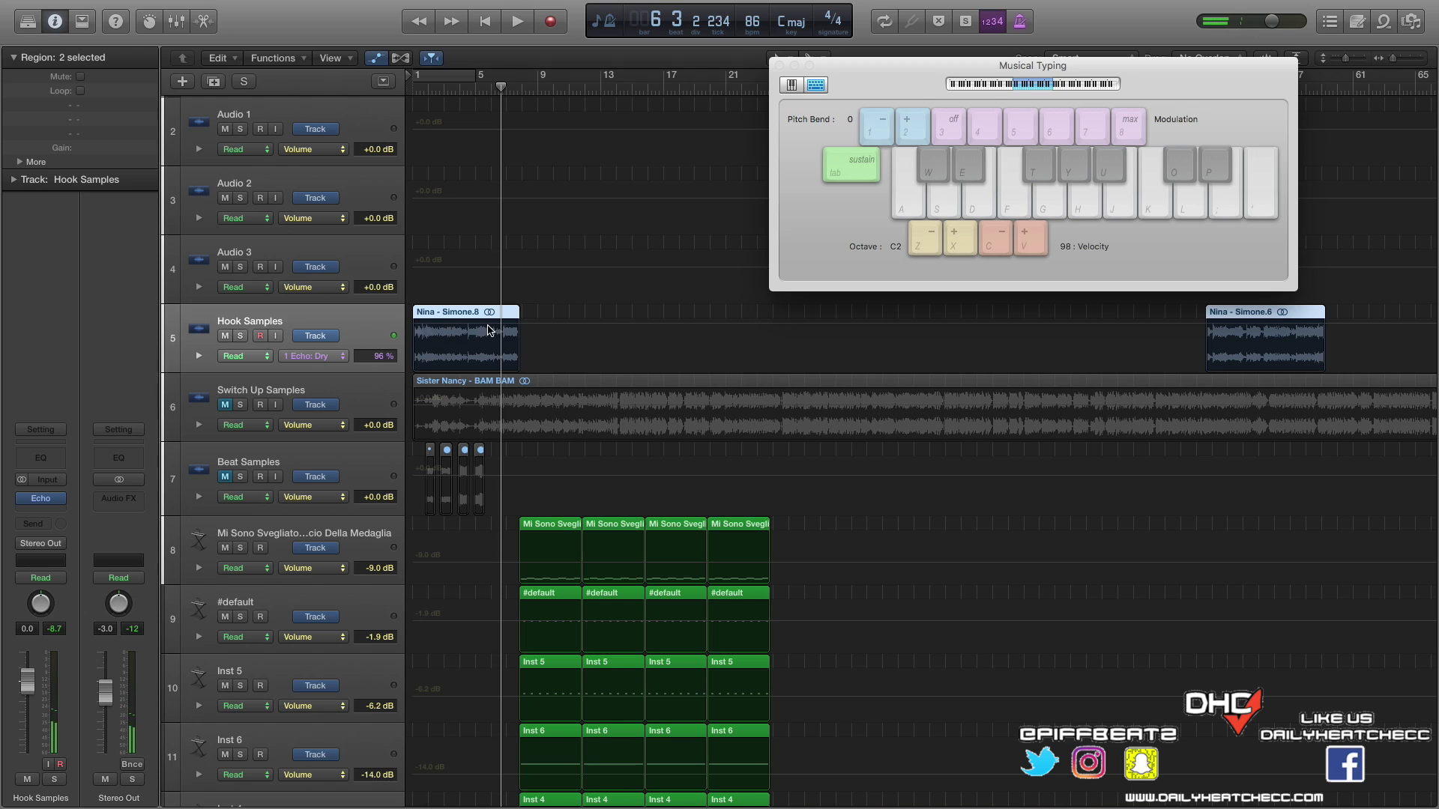
Step: Add Echo Dry automation points on the Hook Samples track near bar 6 and lower the curve before them to 0%
click(504, 328)
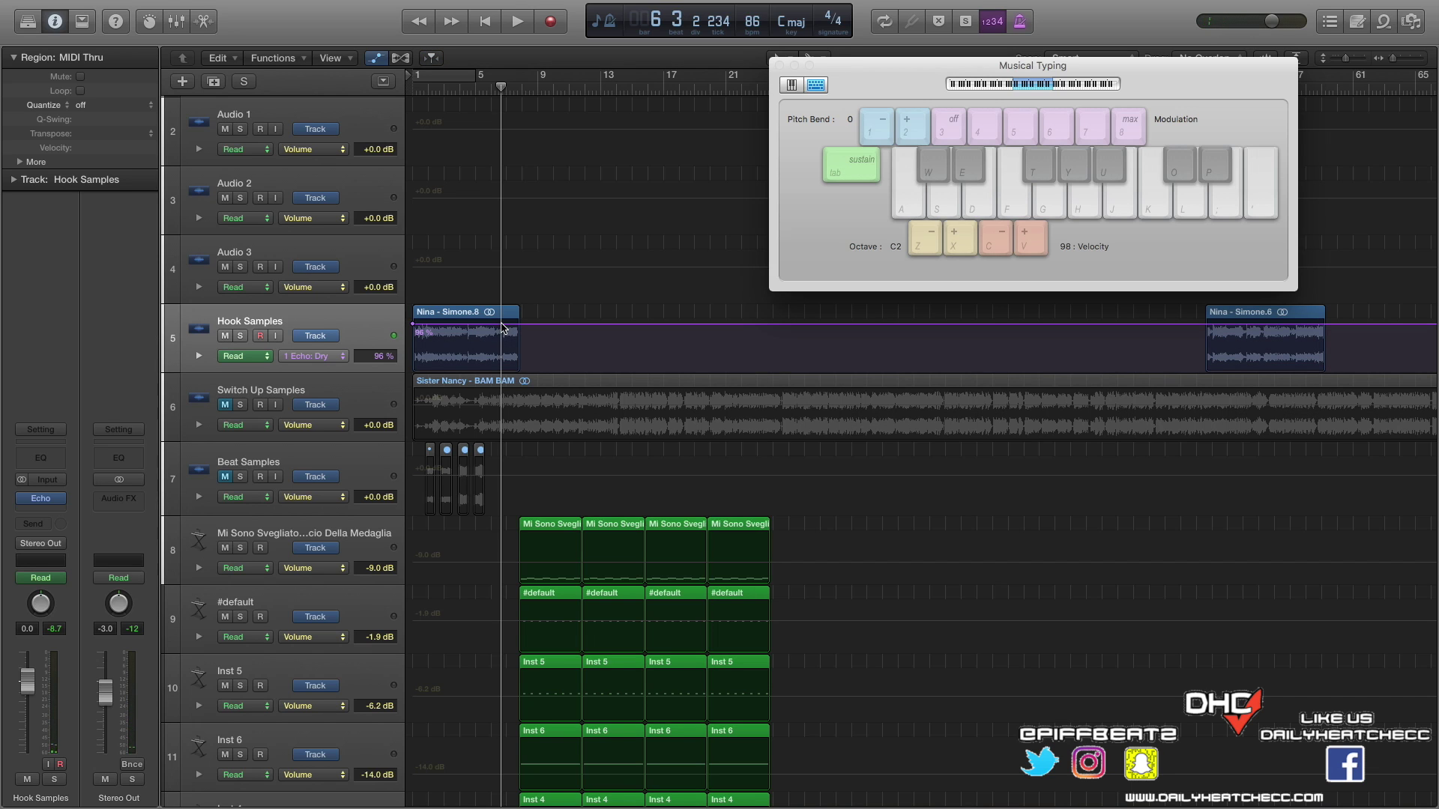
click(501, 326)
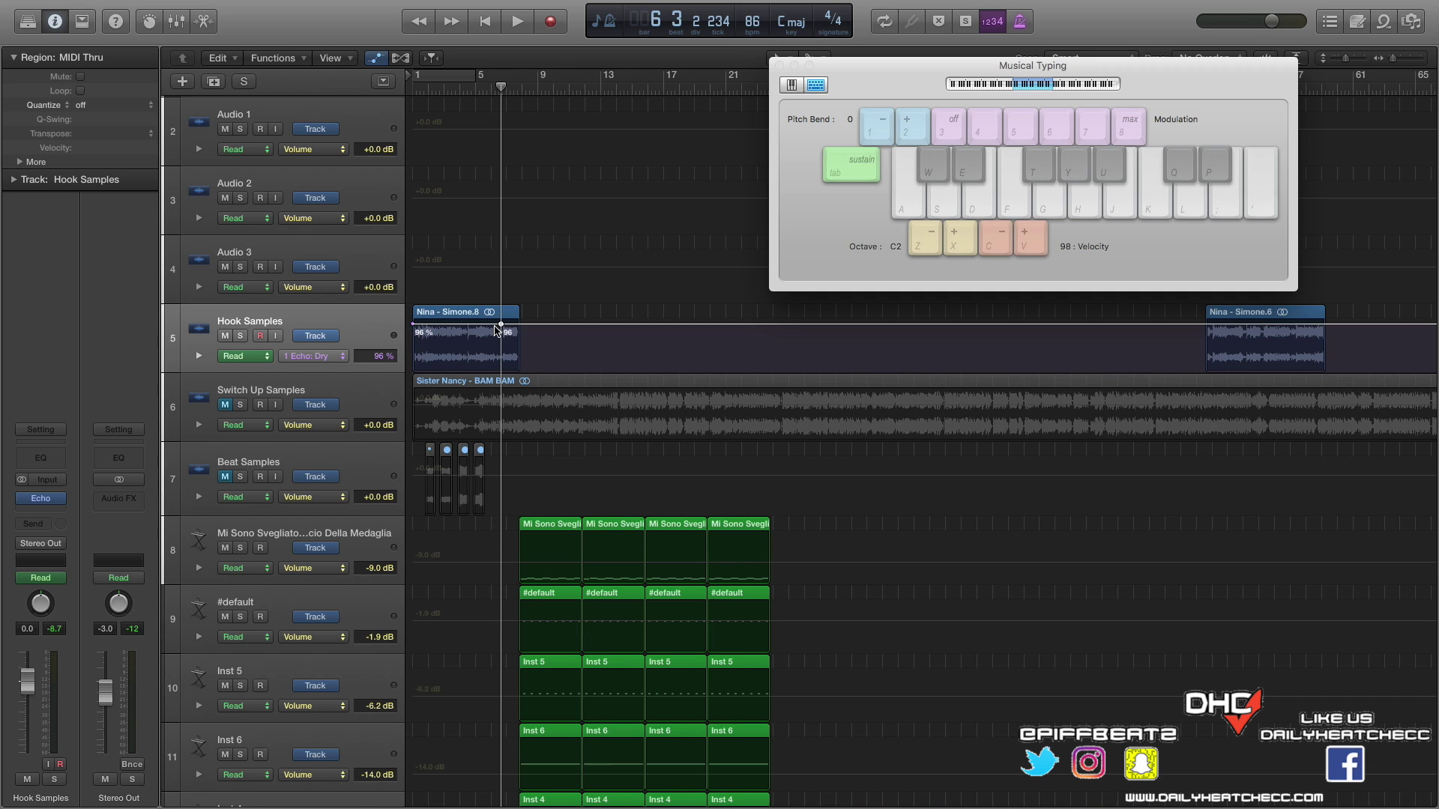
drag(495, 326, 495, 370)
drag(413, 328, 420, 409)
Step: Play the hook from about bar 5 and switch the Hook Samples automation parameter to the Echo's Wet level
key(space)
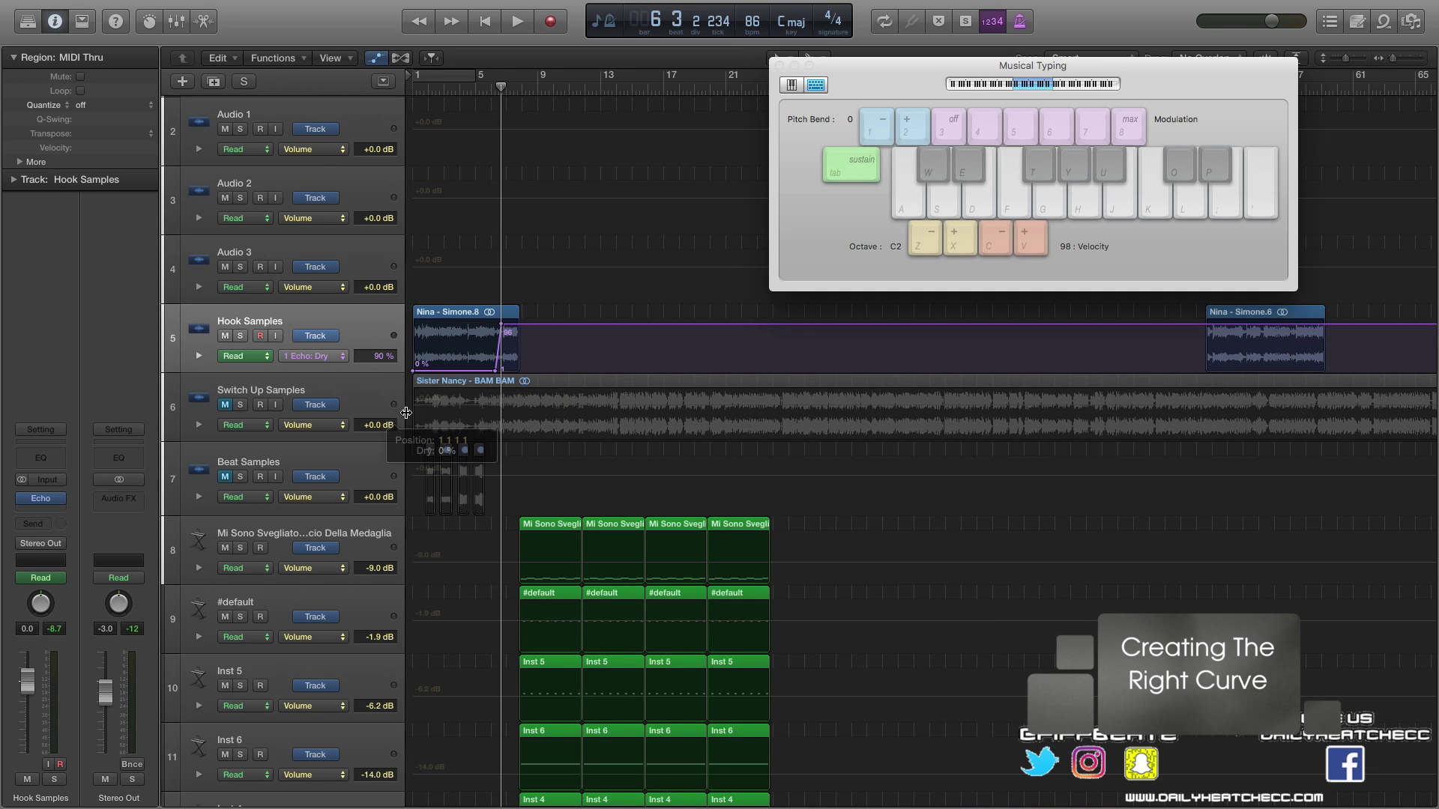
click(475, 88)
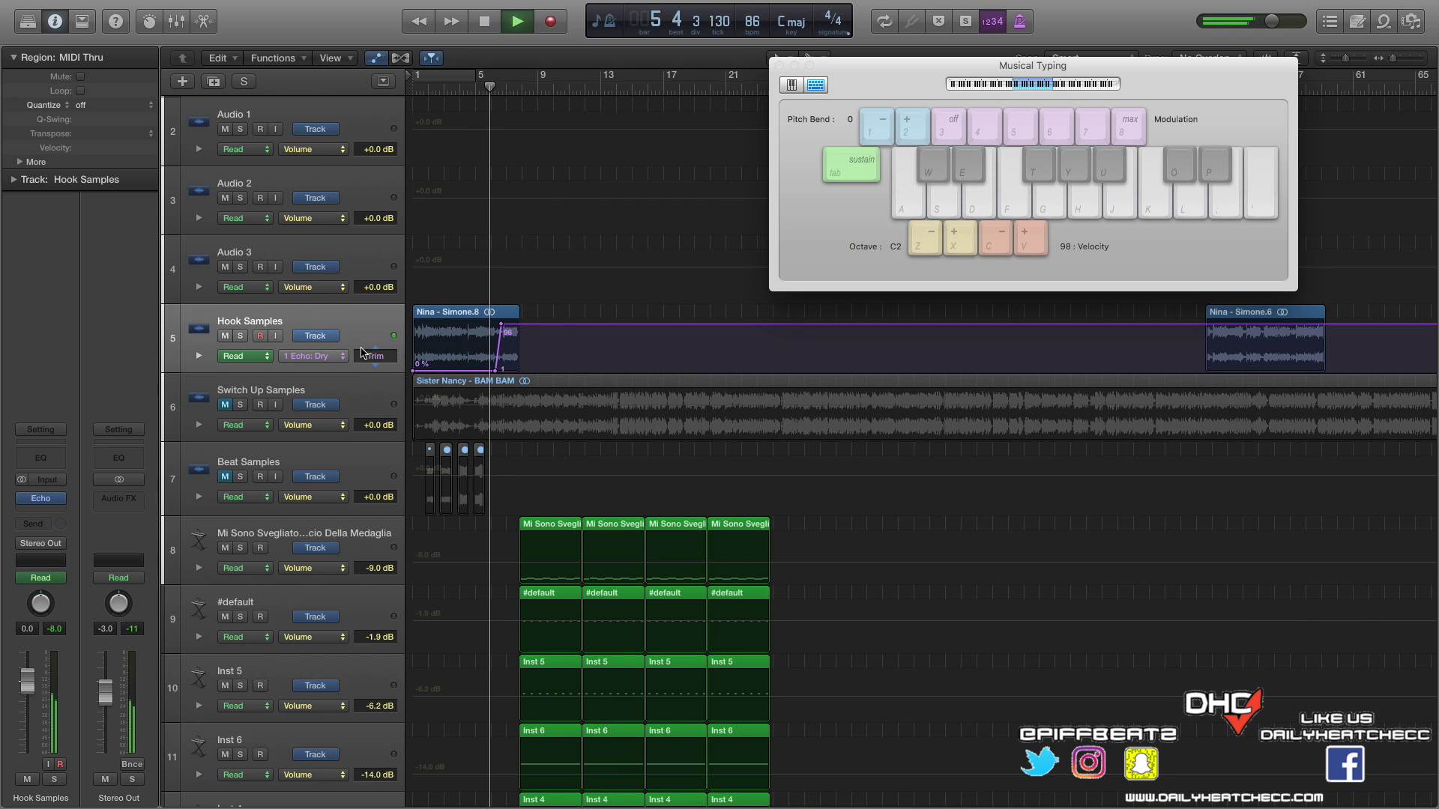
click(344, 358)
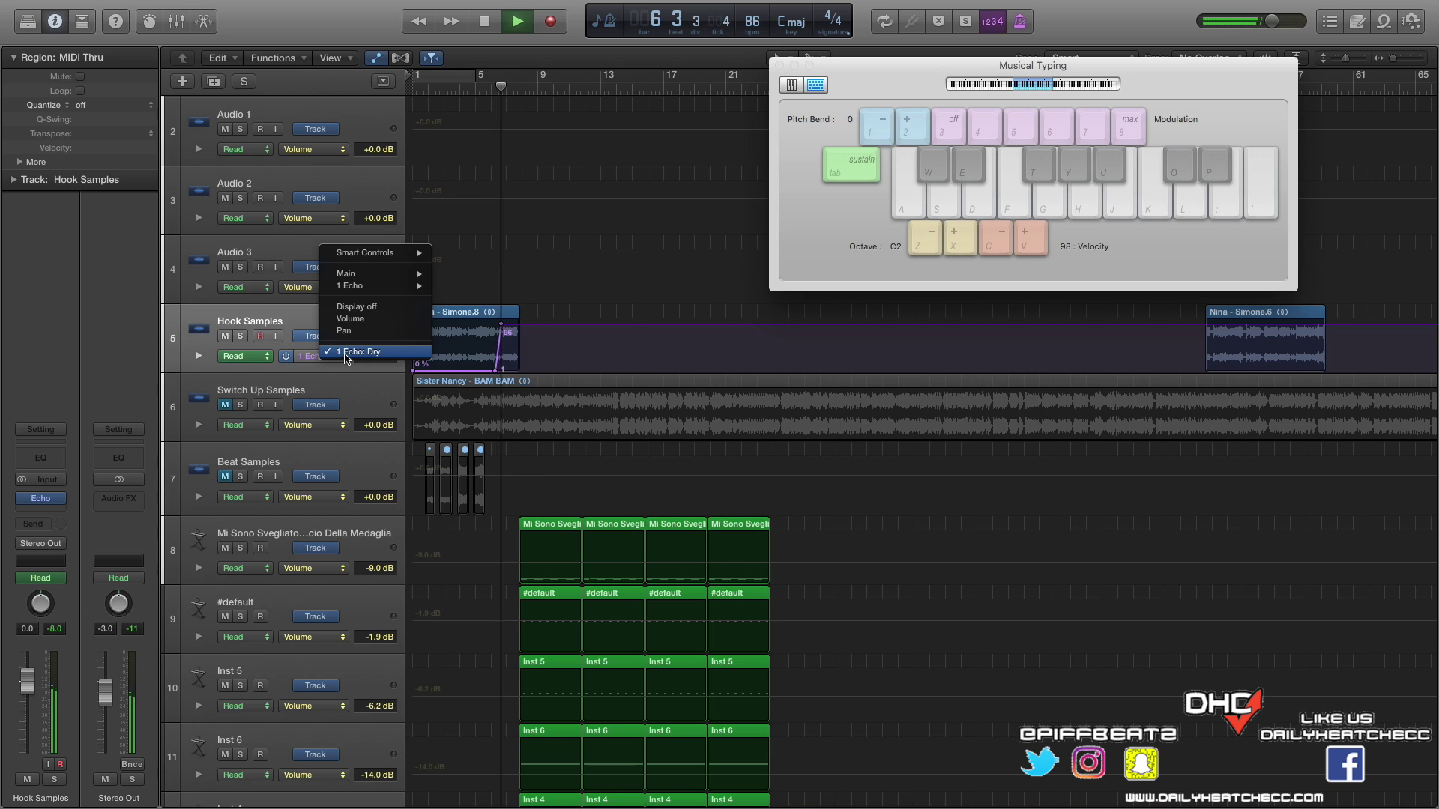
mouse_move(397, 292)
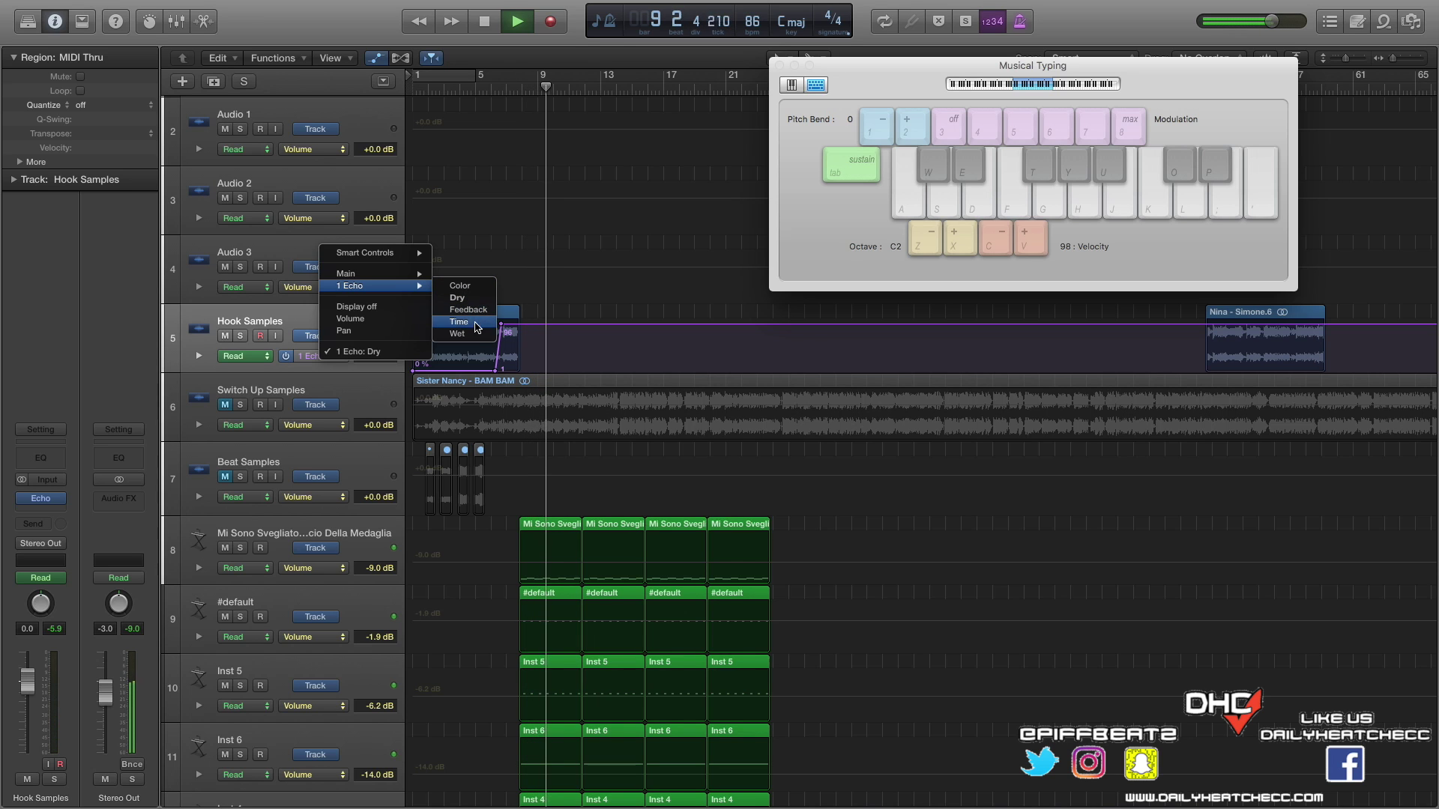
click(472, 334)
Step: Play the arrangement and raise the Stereo Out fader to -2.0 dB
key(space)
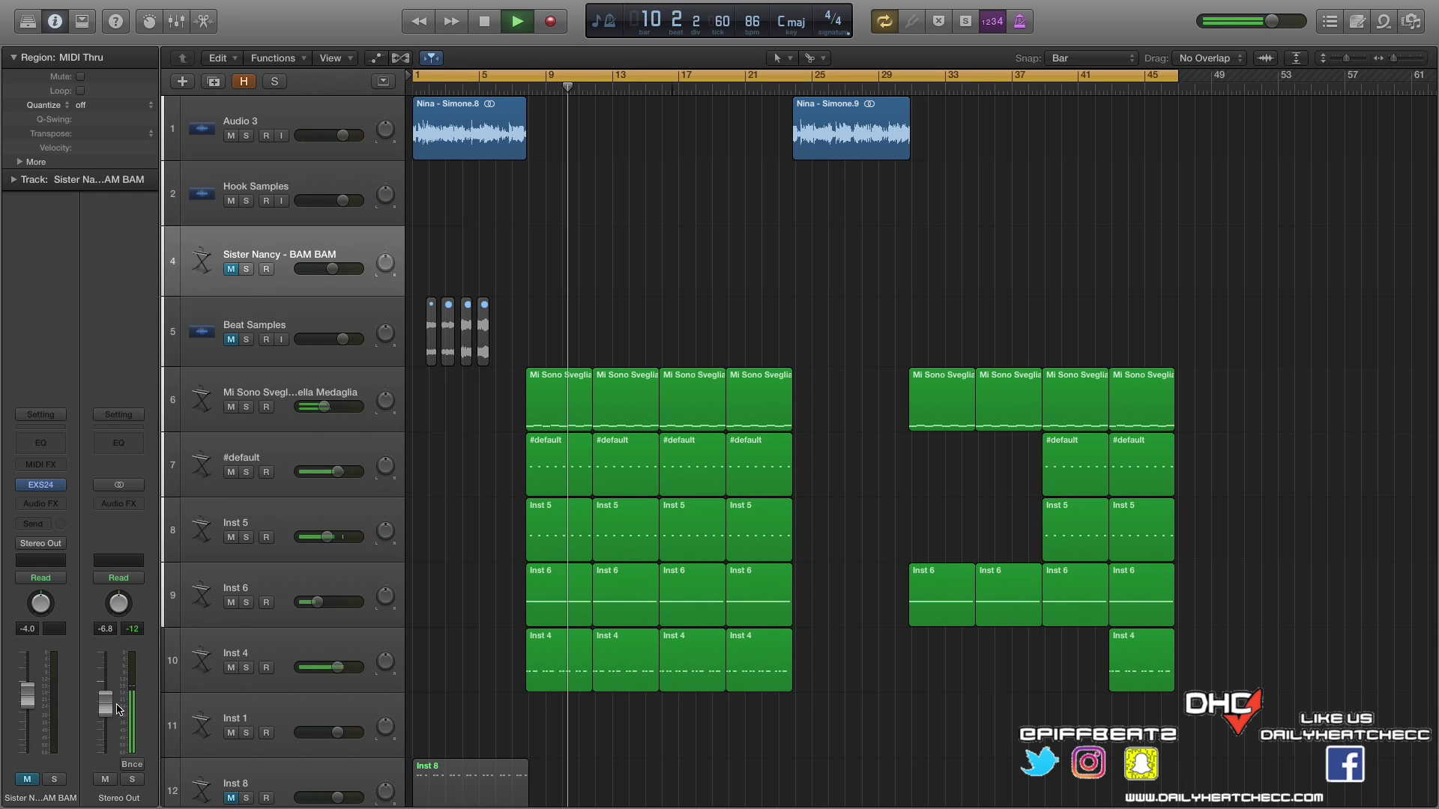
drag(105, 703, 117, 671)
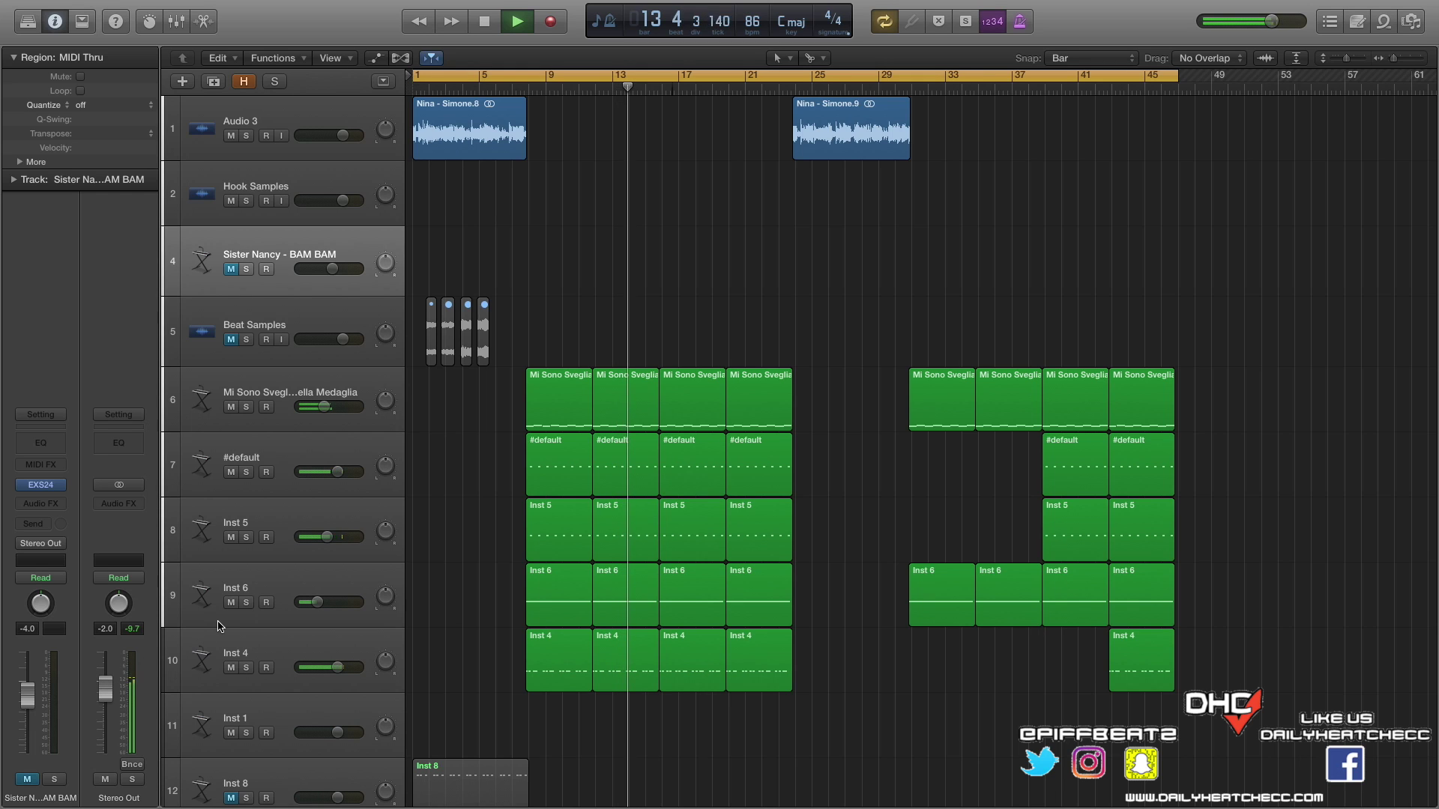